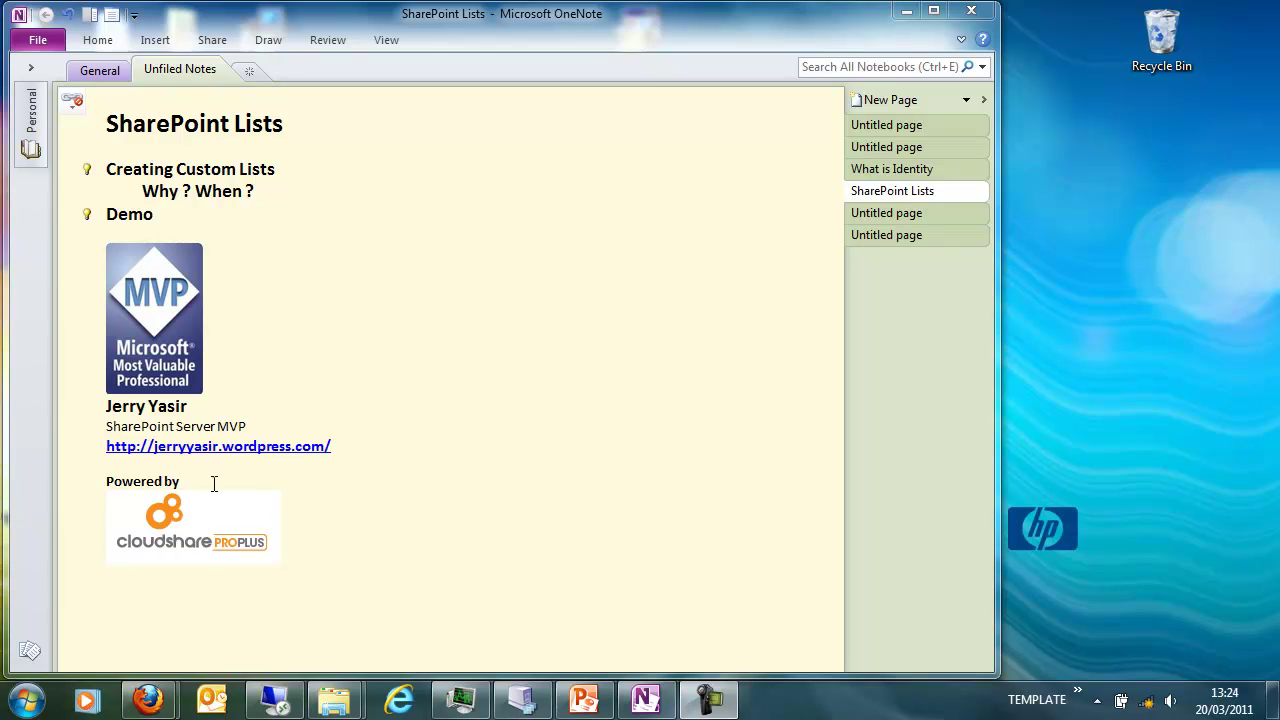
Switch to the already-running remote desktop session showing the SharePoint team site
left_click(276, 700)
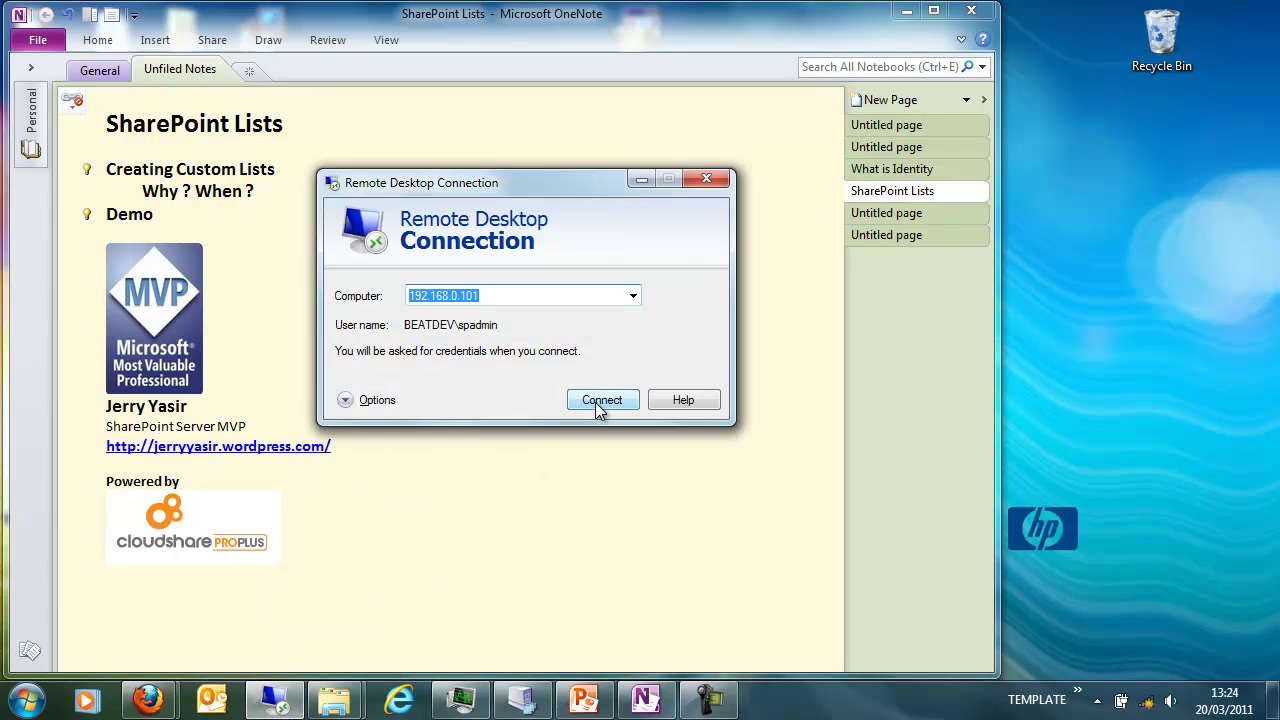
mouse_move(150, 702)
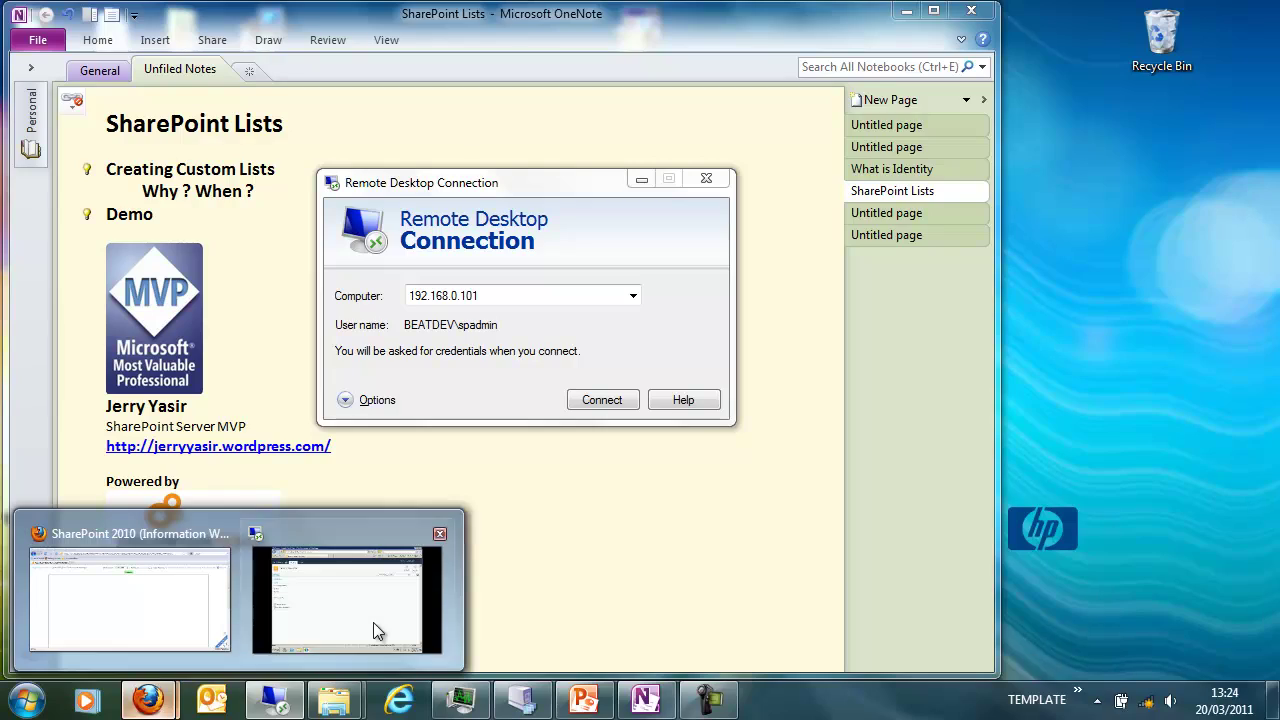
left_click(325, 640)
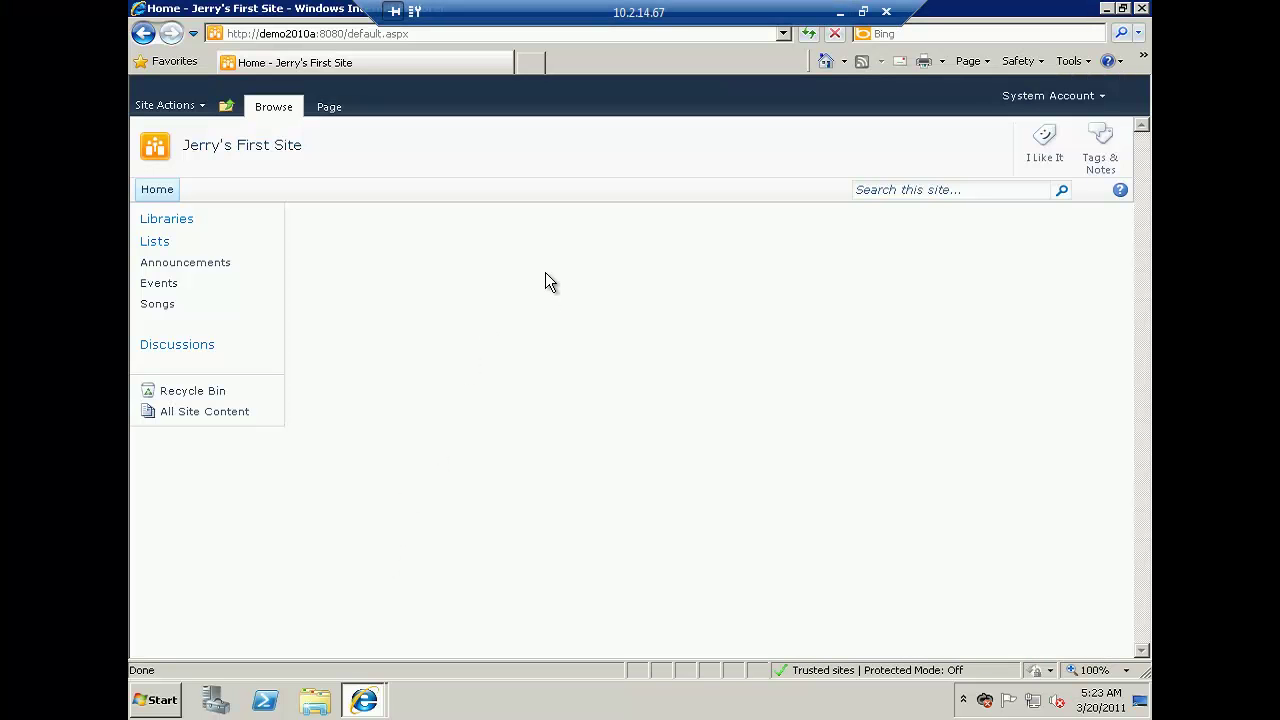
Go to All Site Content through Site Actions and open the Create gallery
left_click(163, 105)
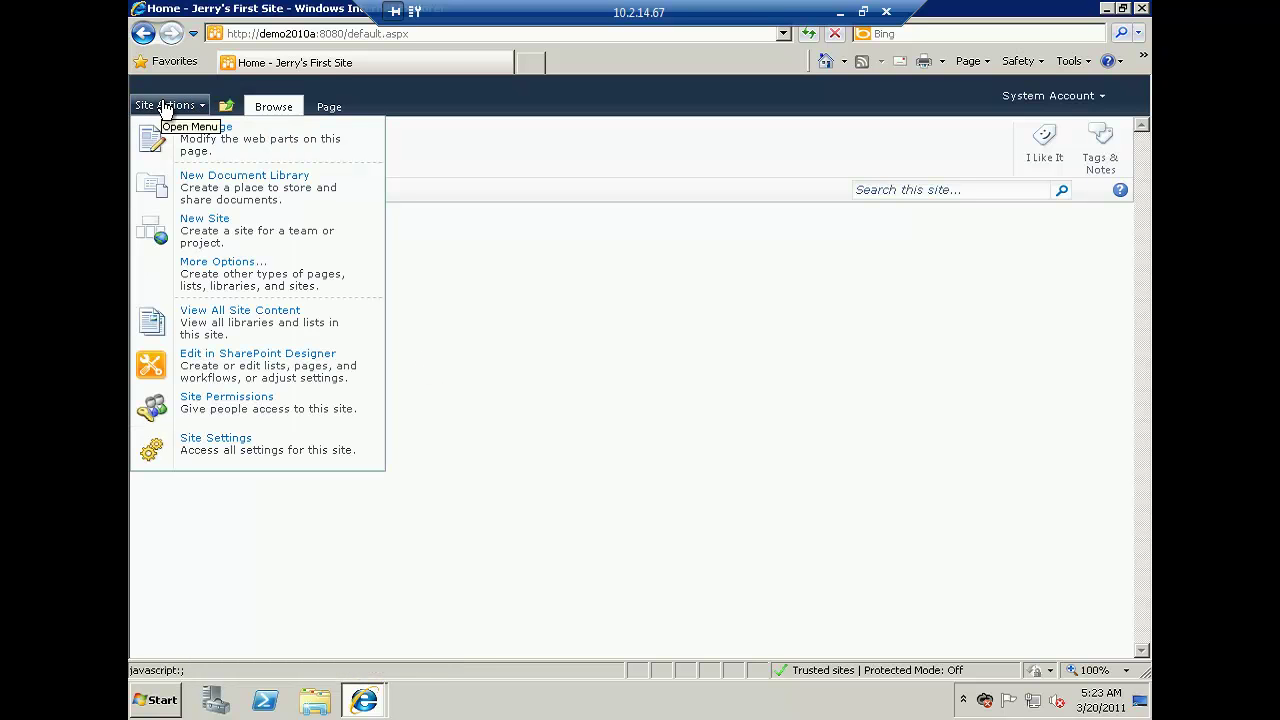
left_click(300, 323)
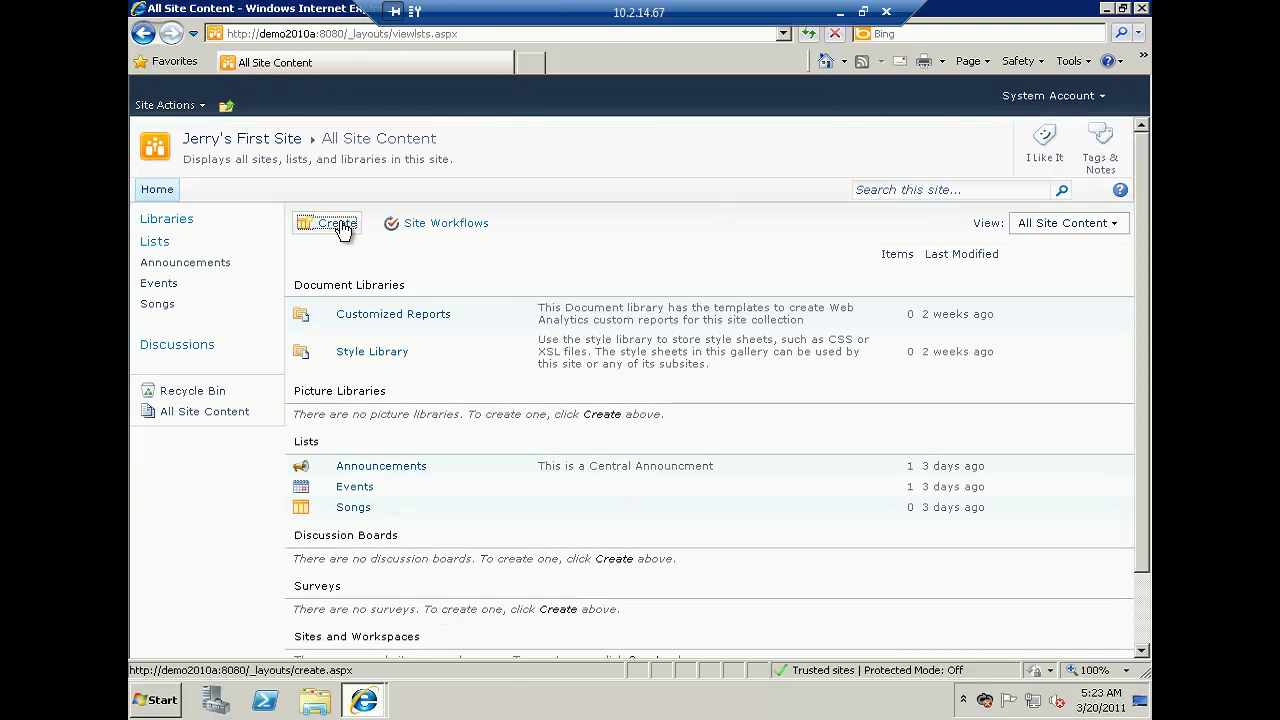
left_click(340, 224)
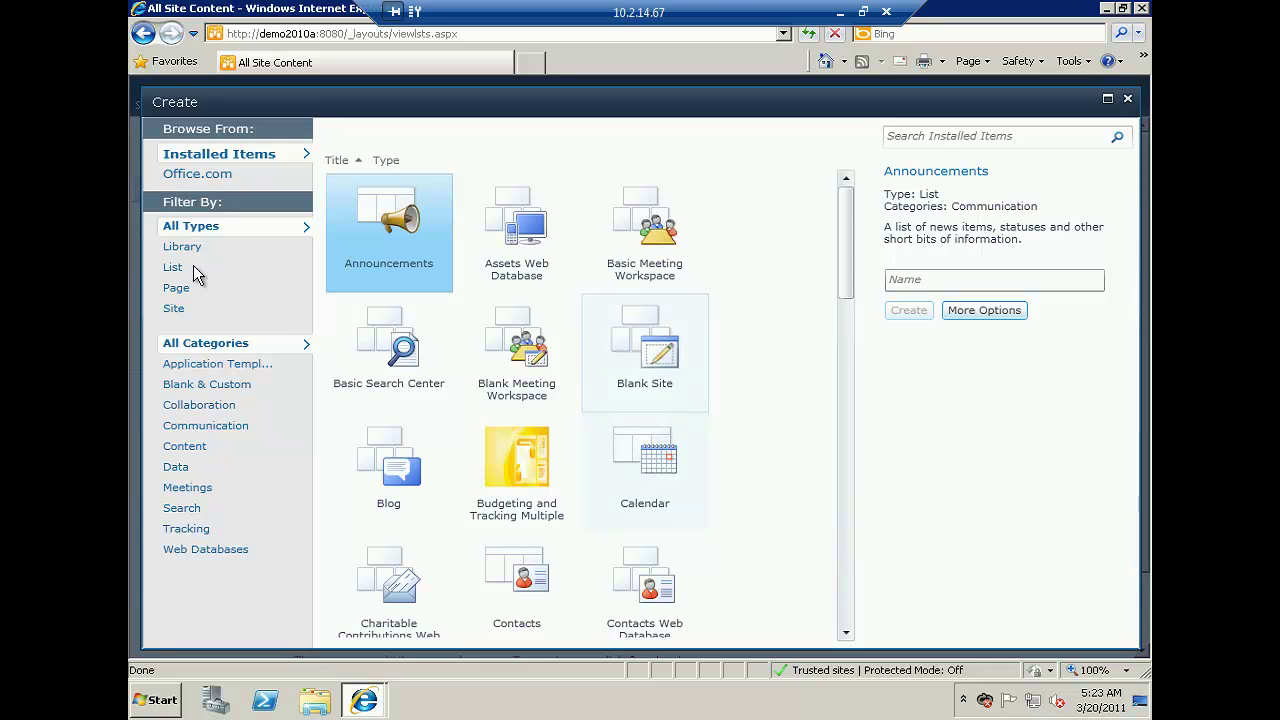
Create a blank Custom List named 'Employees' from the List templates
left_click(176, 267)
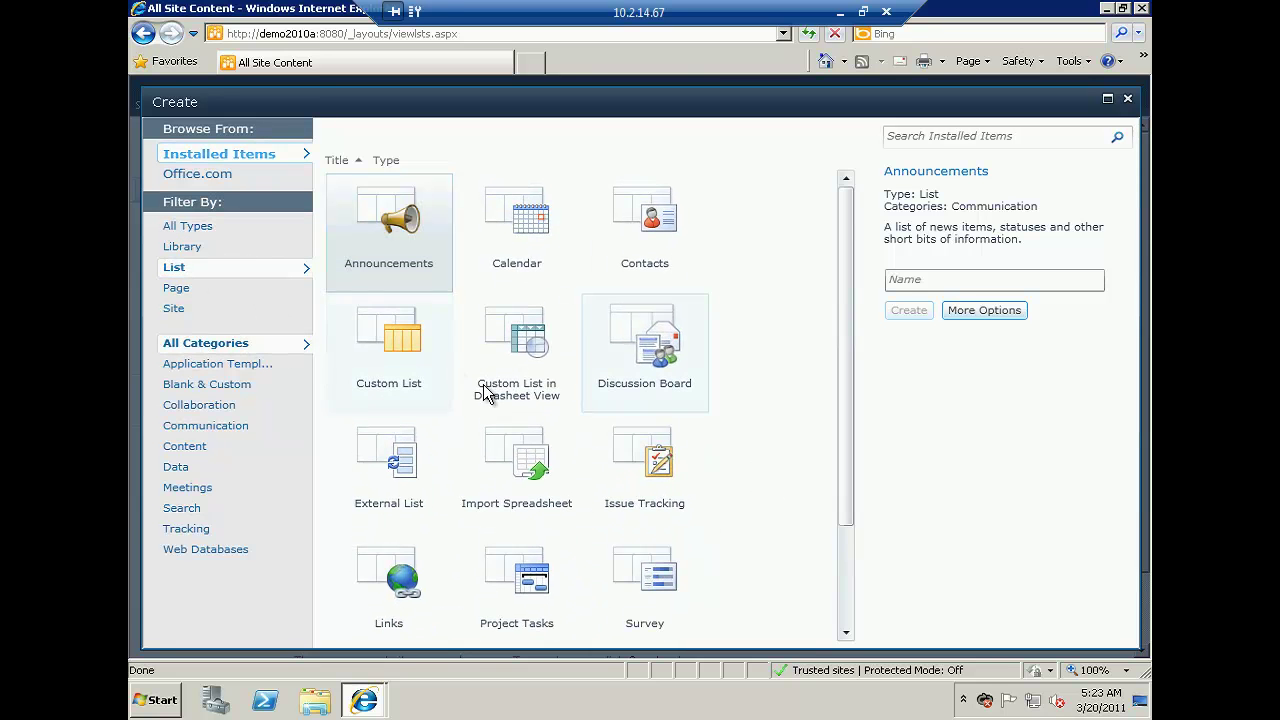
left_click(388, 350)
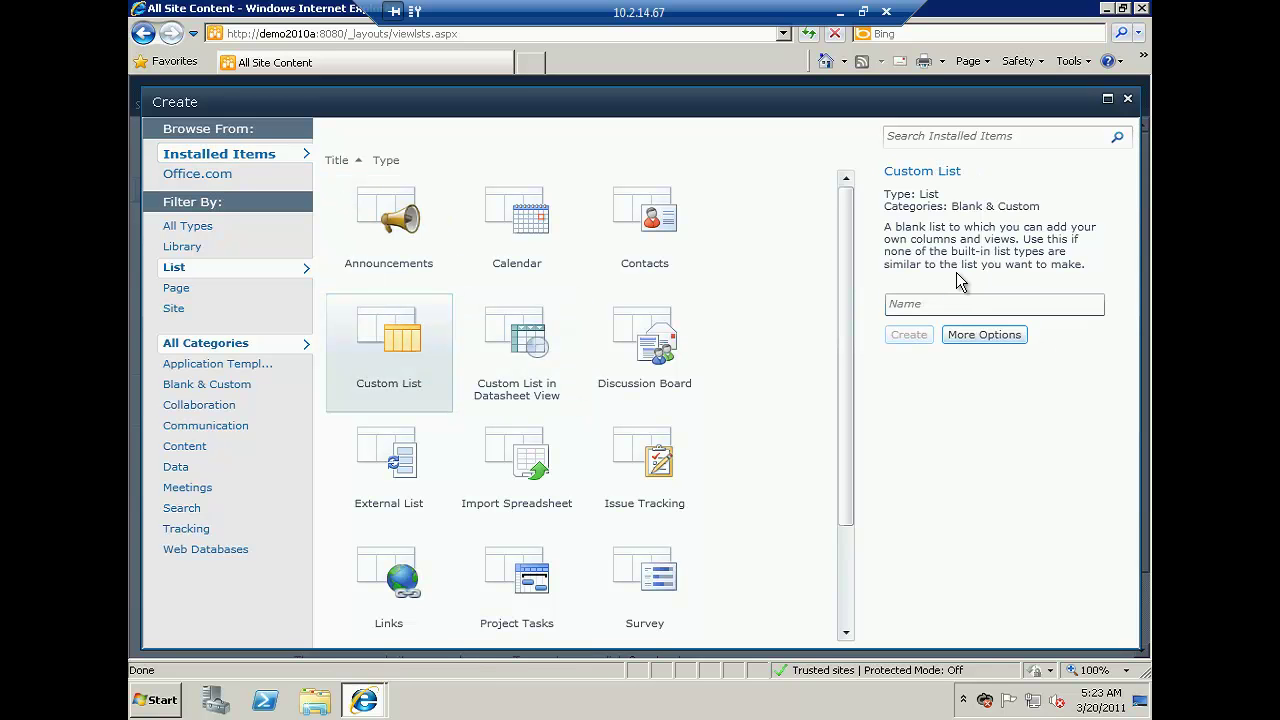
left_click(975, 303)
type("Brands")
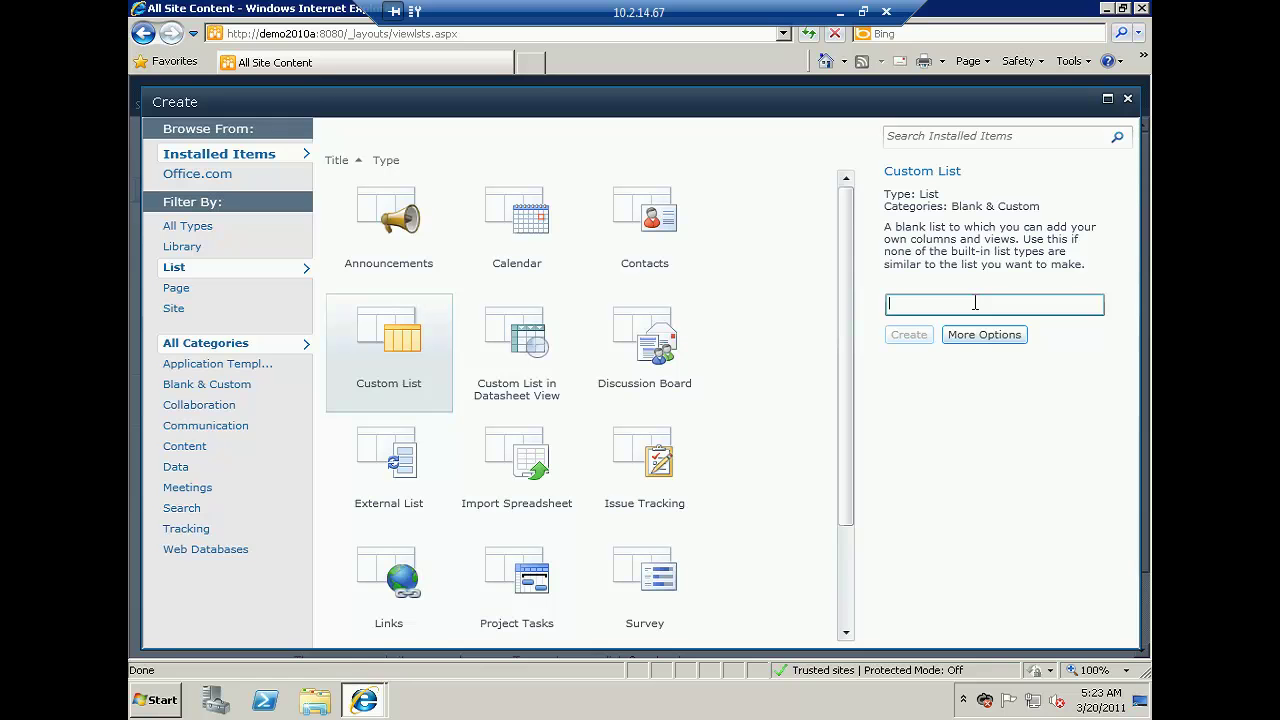
type("Employees")
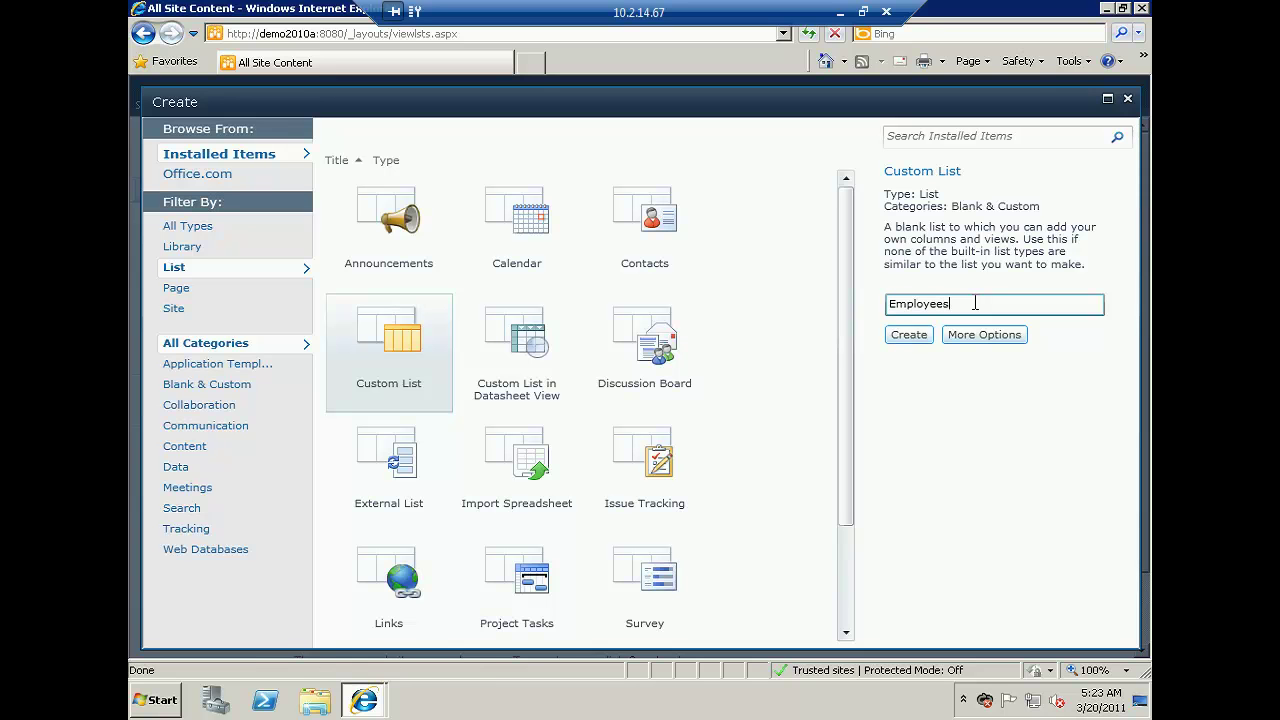
left_click(908, 337)
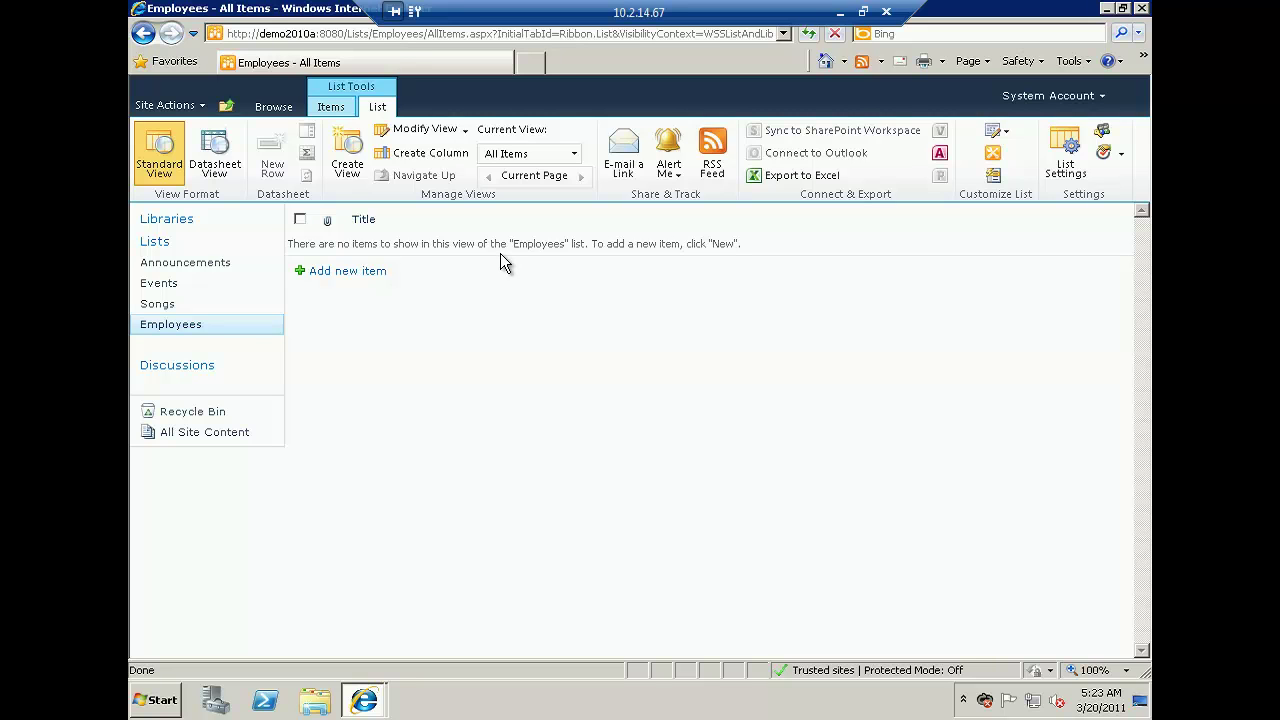
Add an 'Age' column of type Single line of text to Employees
left_click(440, 153)
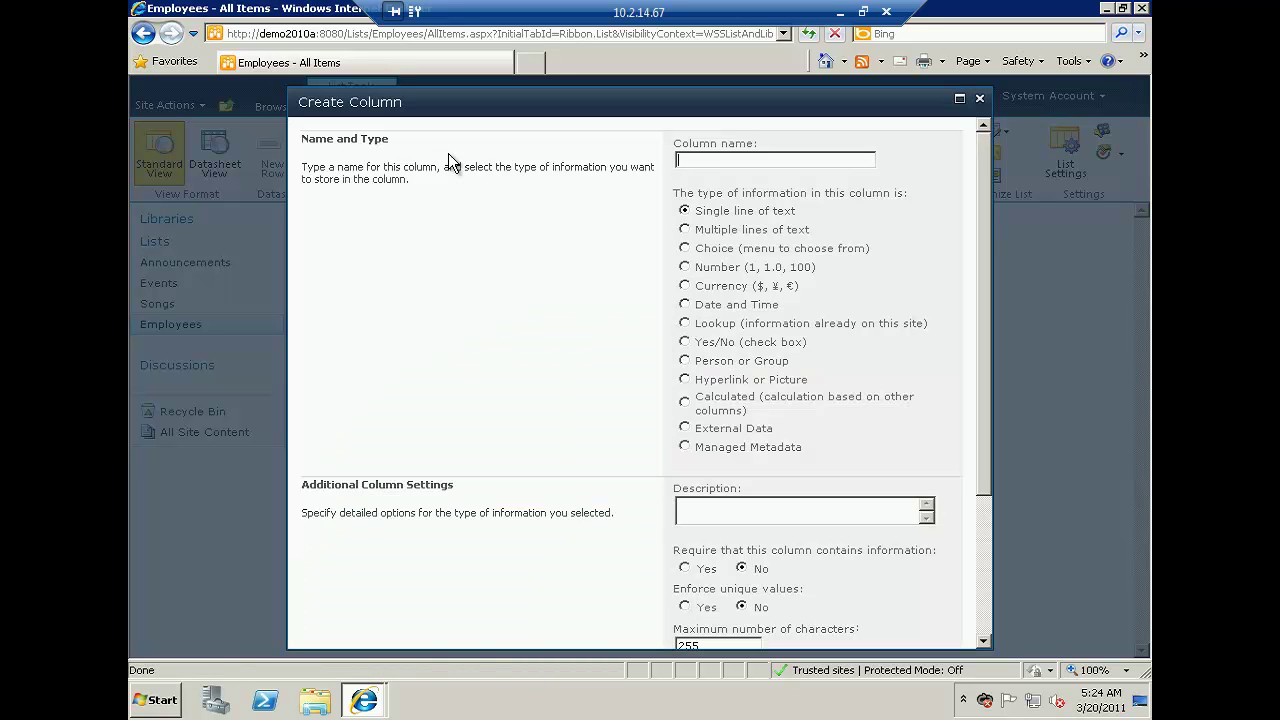
type("Age")
scroll(984, 578, "down", 4)
left_click(767, 628)
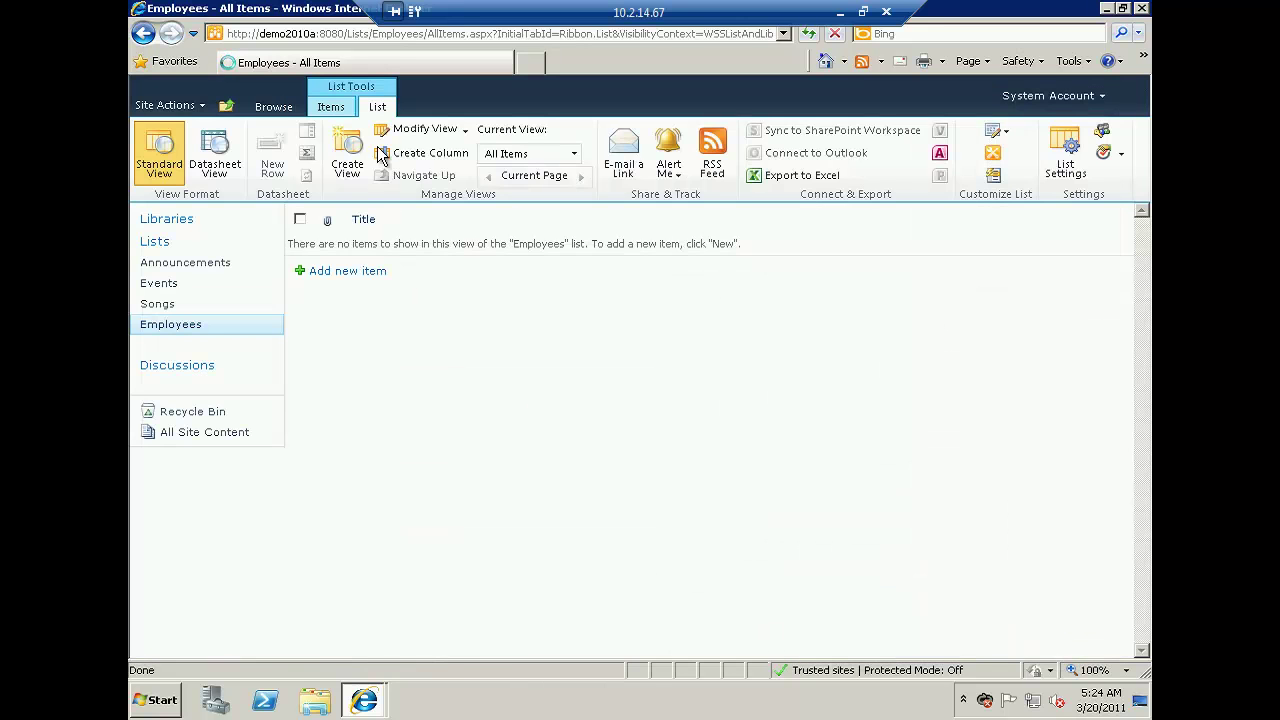
Add an 'Address' column of type Multiple lines of text, restricted to plain text
left_click(415, 152)
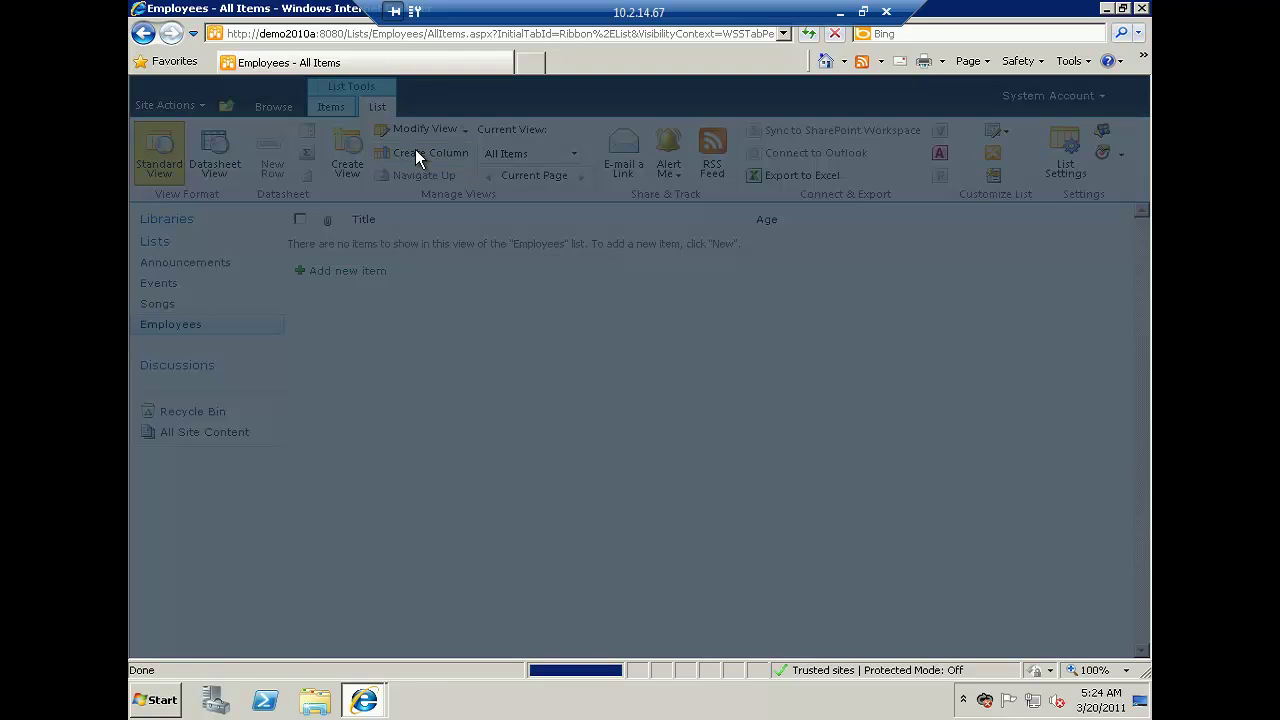
type("Address")
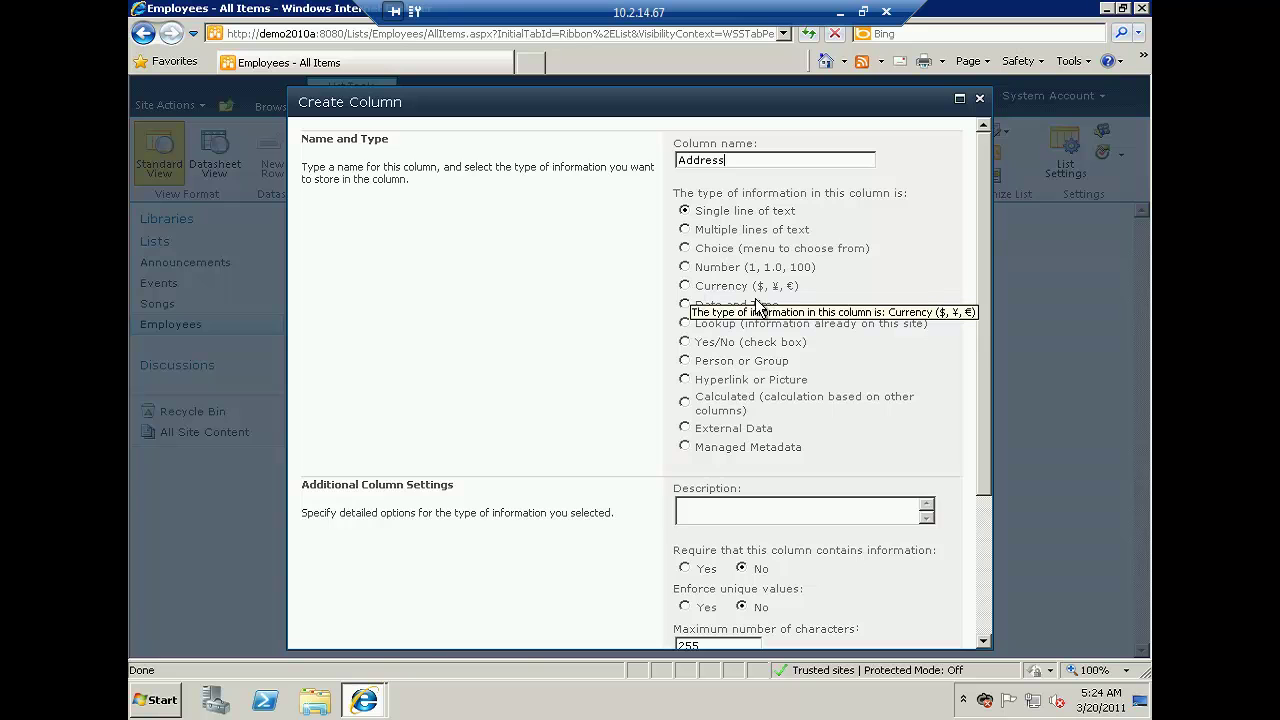
left_click(686, 229)
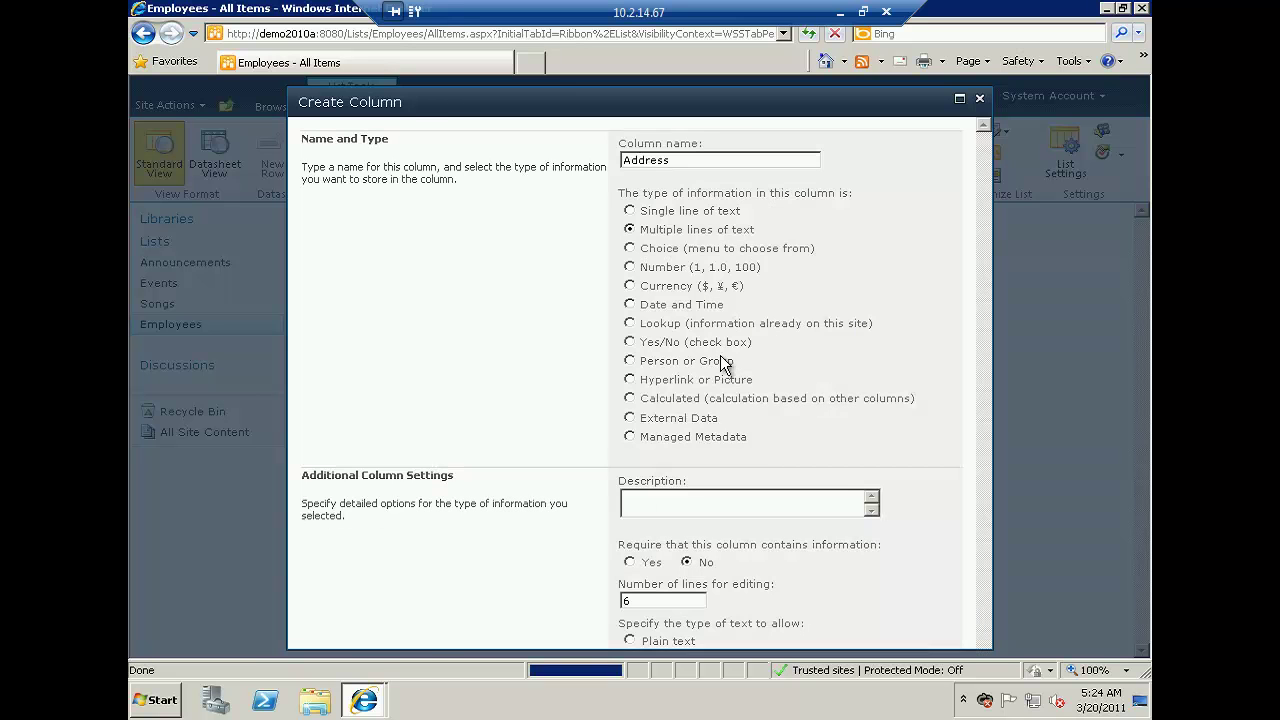
scroll(869, 530, "down", 4)
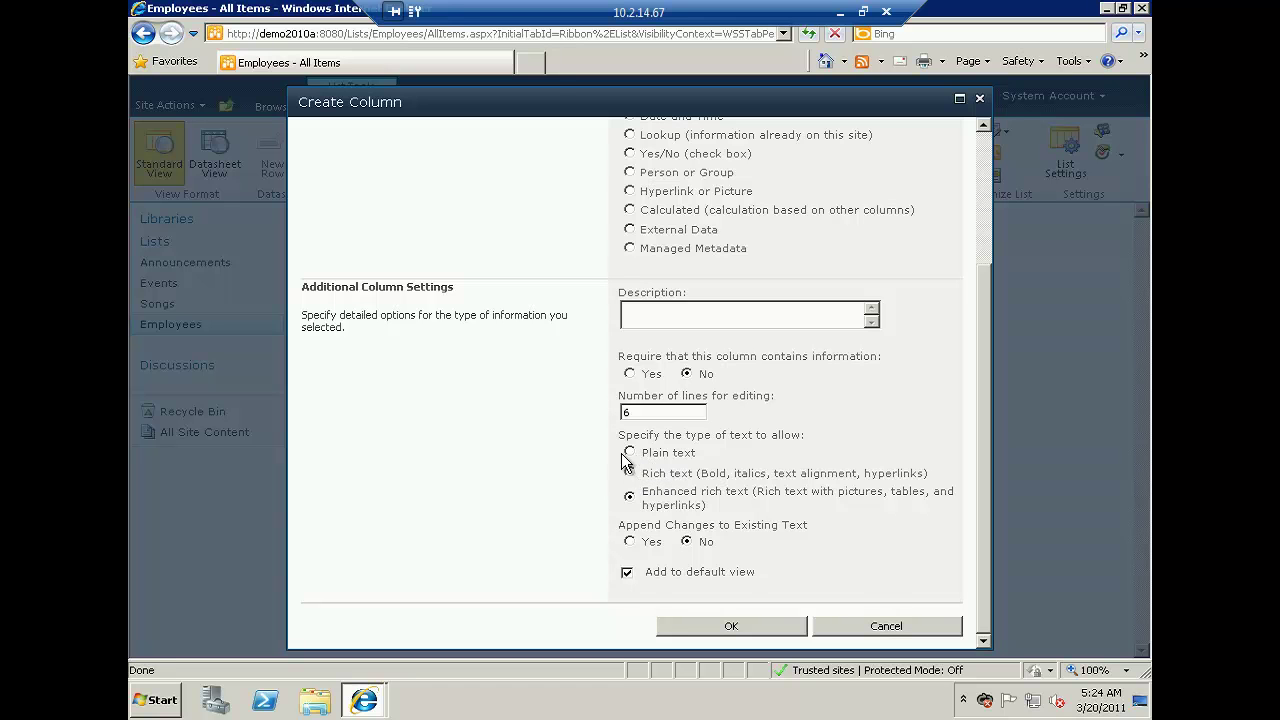
left_click(630, 453)
left_click(759, 626)
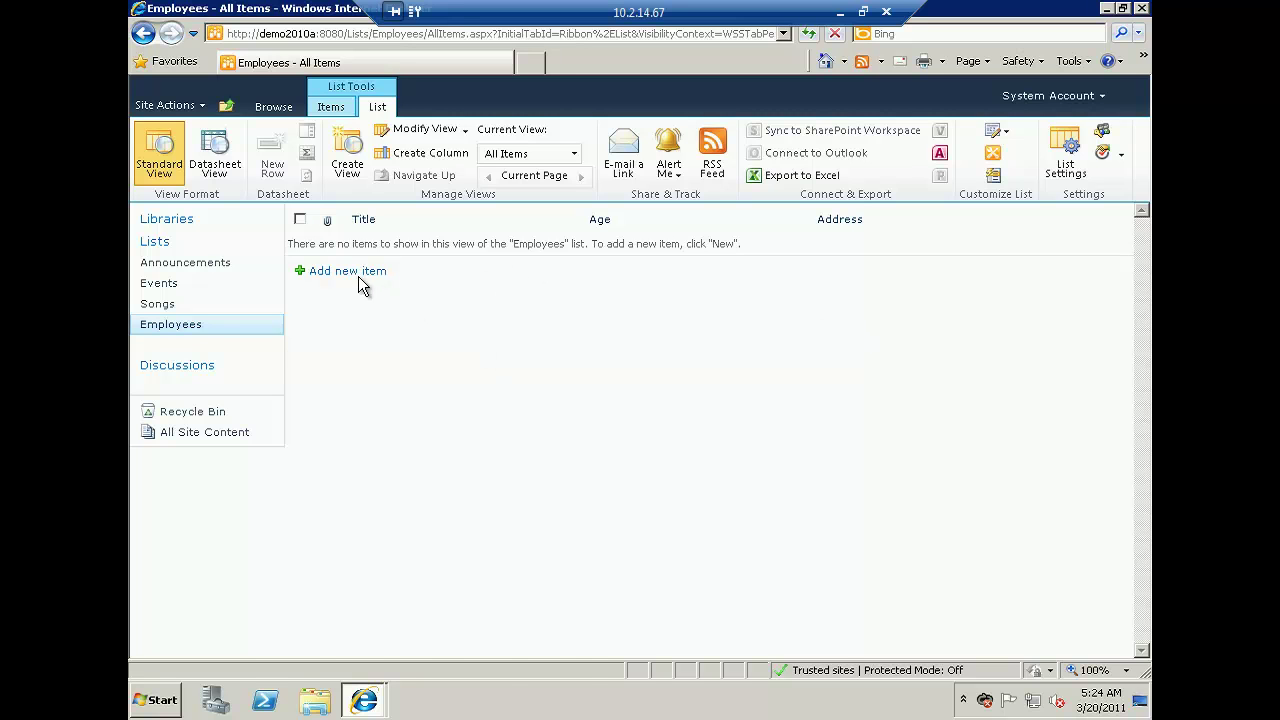
Create a 'Department' choice column with choices HR, Finance, Software and IT
left_click(446, 156)
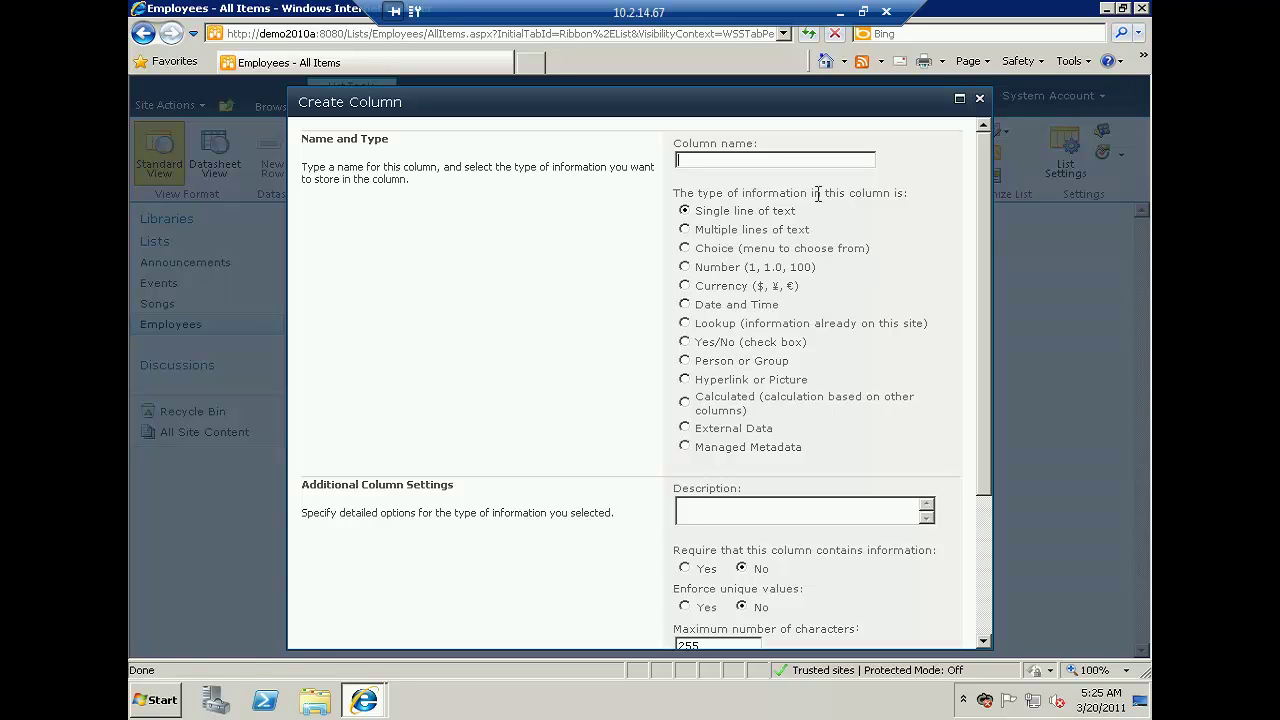
type("Department")
left_click(685, 249)
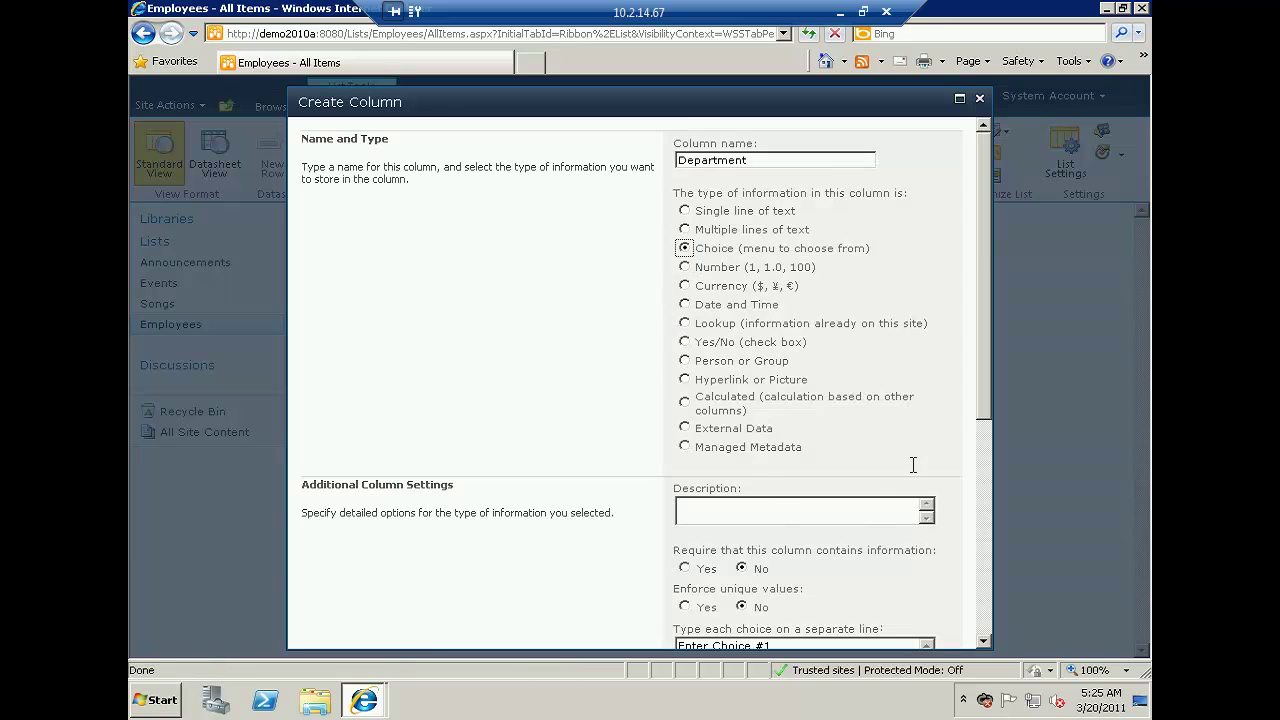
scroll(977, 420, "down", 5)
left_click_drag(794, 436, 594, 371)
type("HR ")
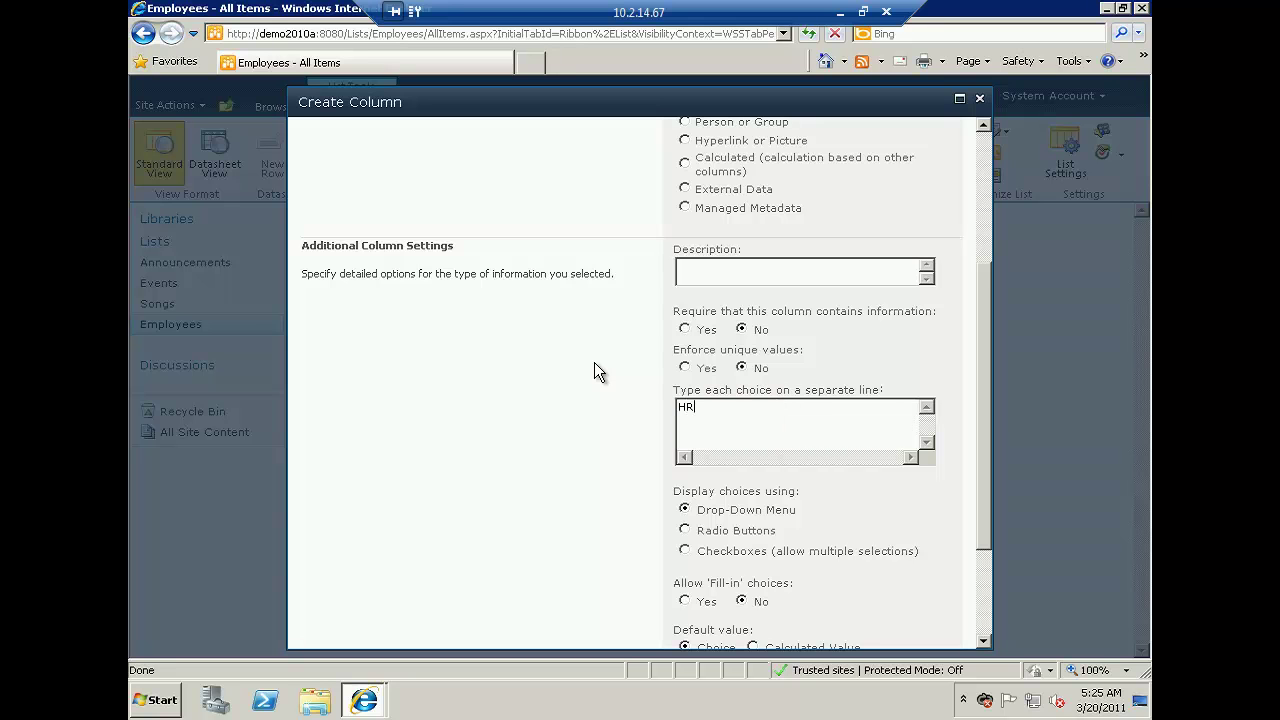
type("Finance ")
type("Software")
key("Return")
type("IT")
Make HR the default Department value, save the column, and minimize the remote session
scroll(900, 550, "down", 2)
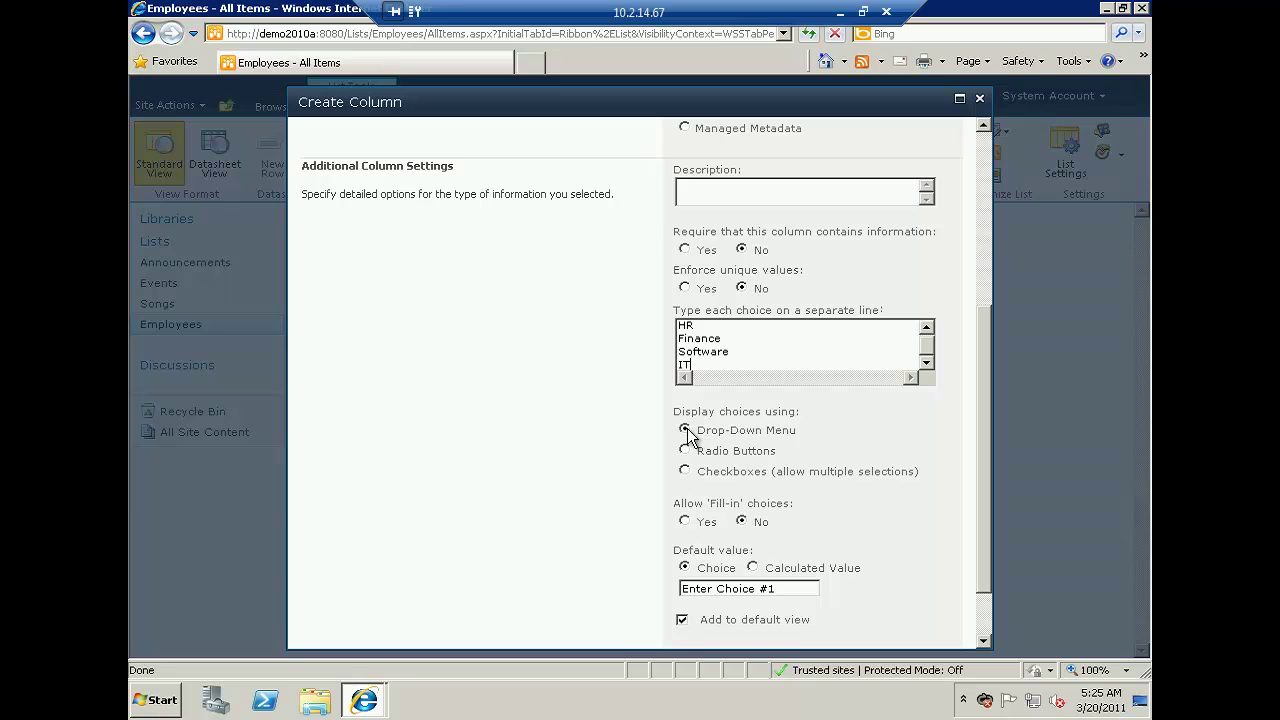
left_click_drag(982, 582, 978, 623)
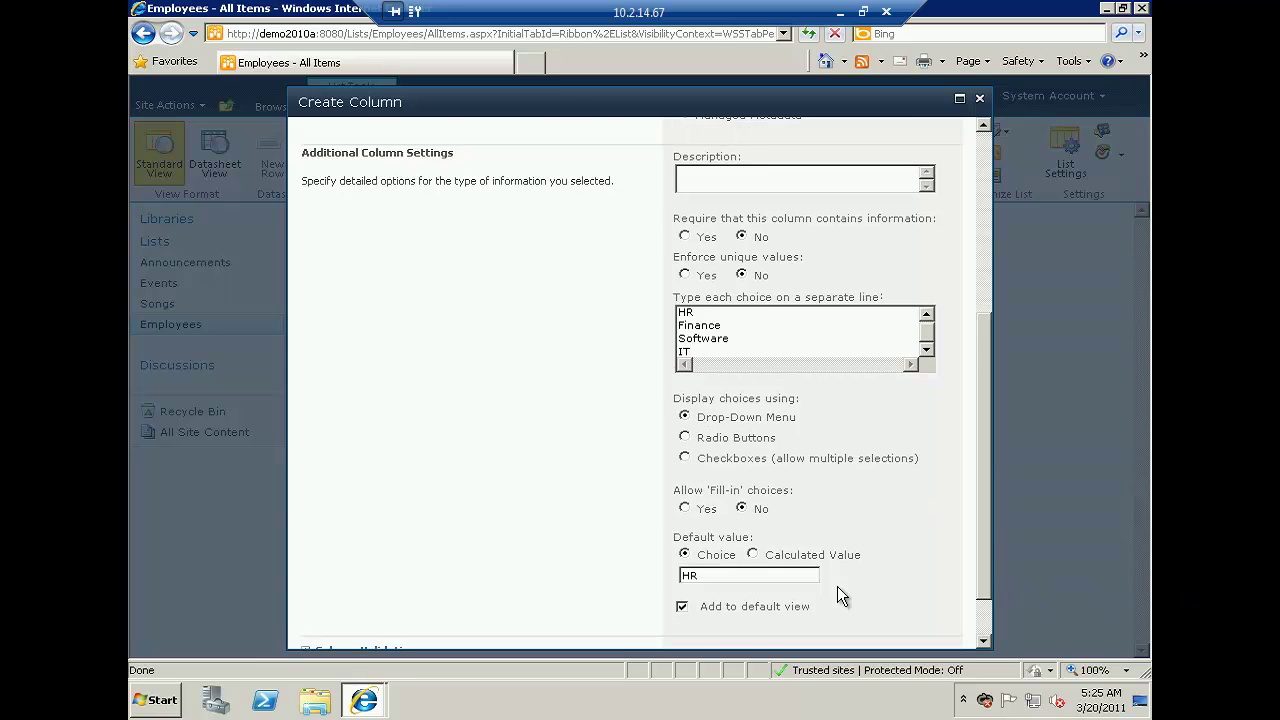
left_click(741, 512)
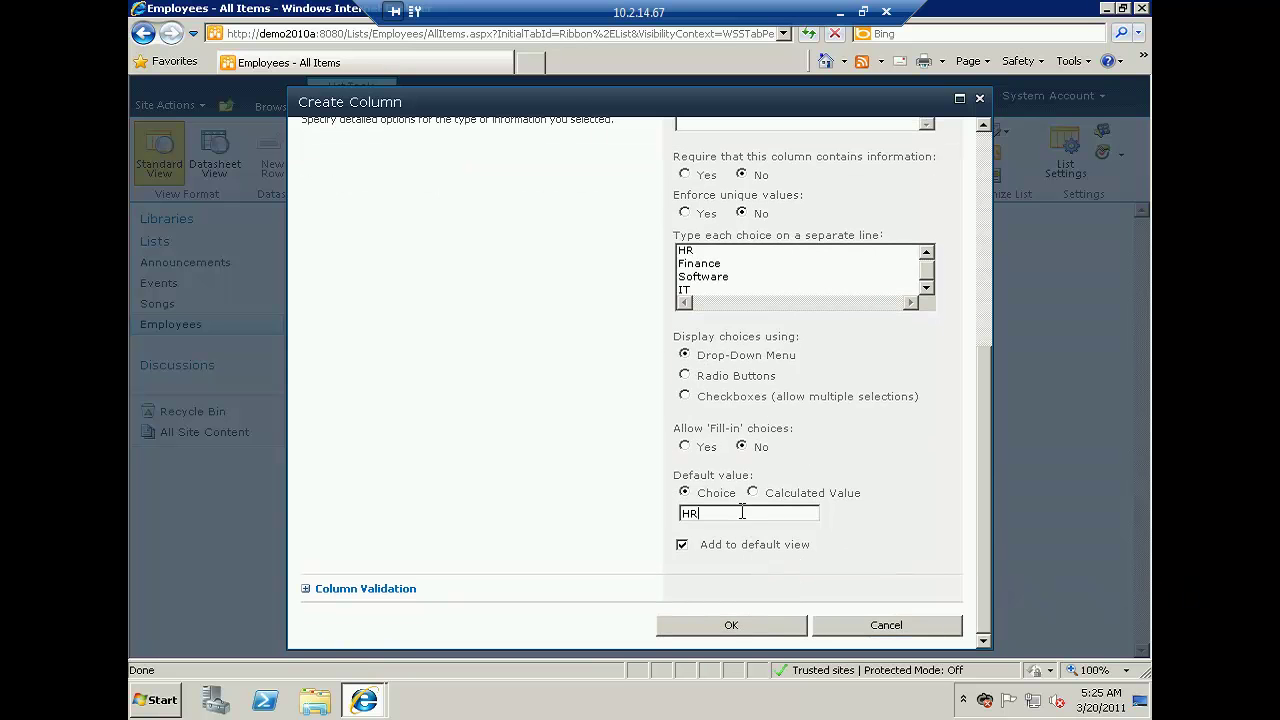
left_click(745, 625)
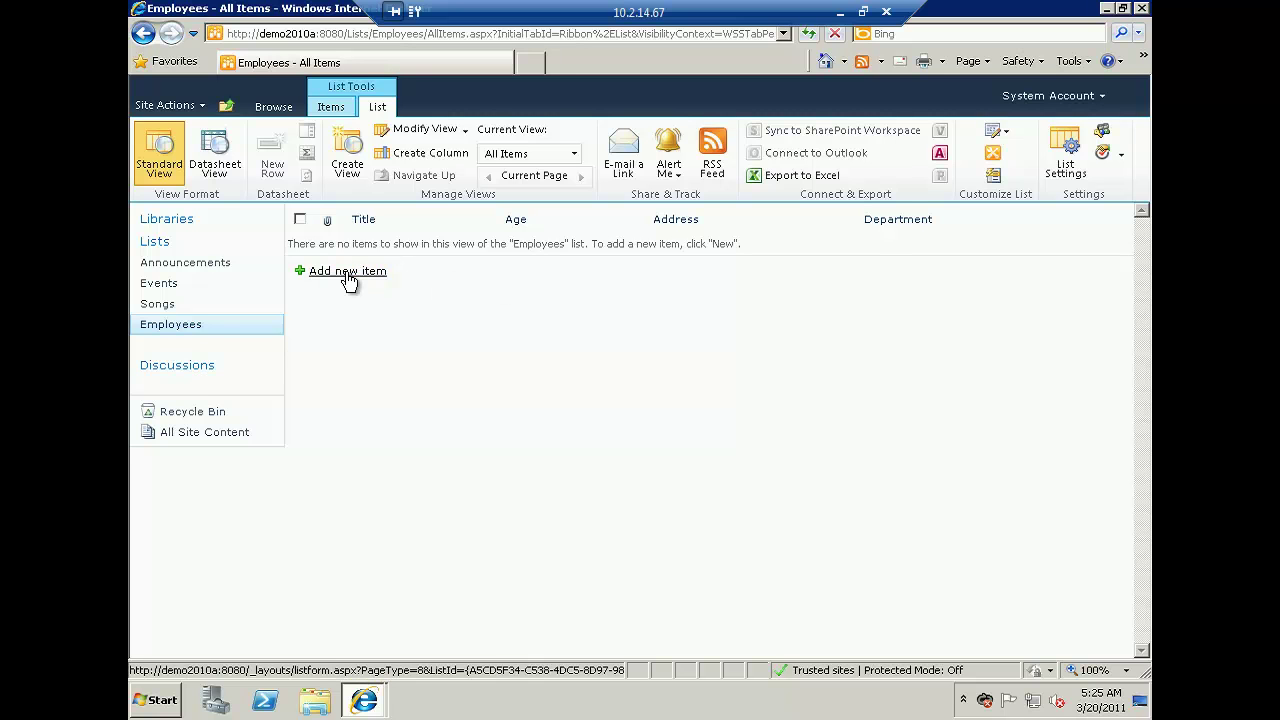
left_click(839, 12)
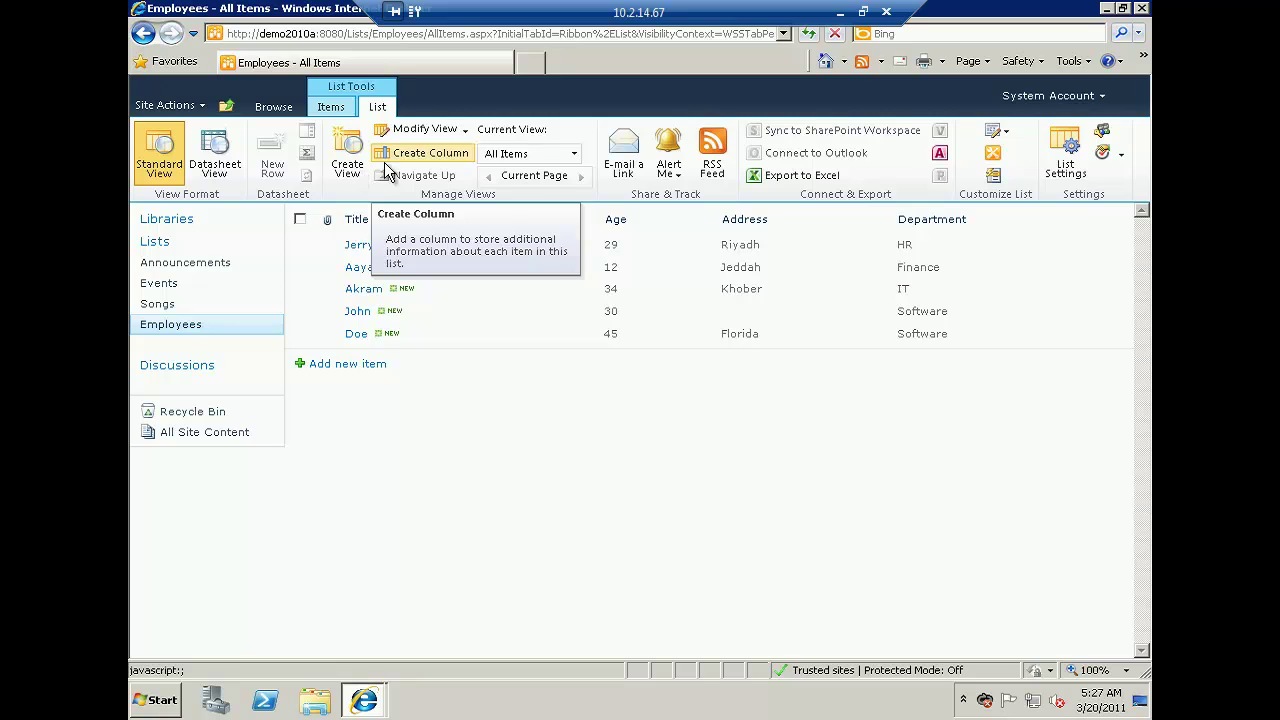
Open Create View for the Employees list from the List ribbon
left_click(466, 130)
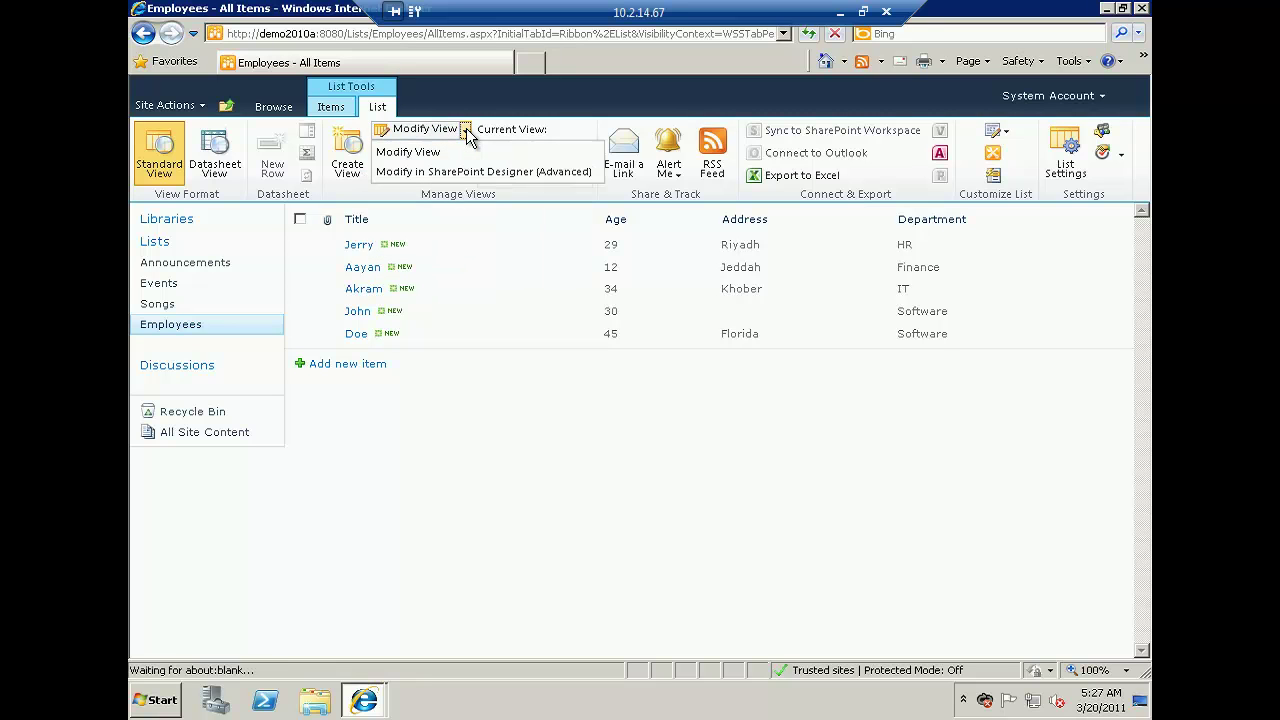
left_click(346, 144)
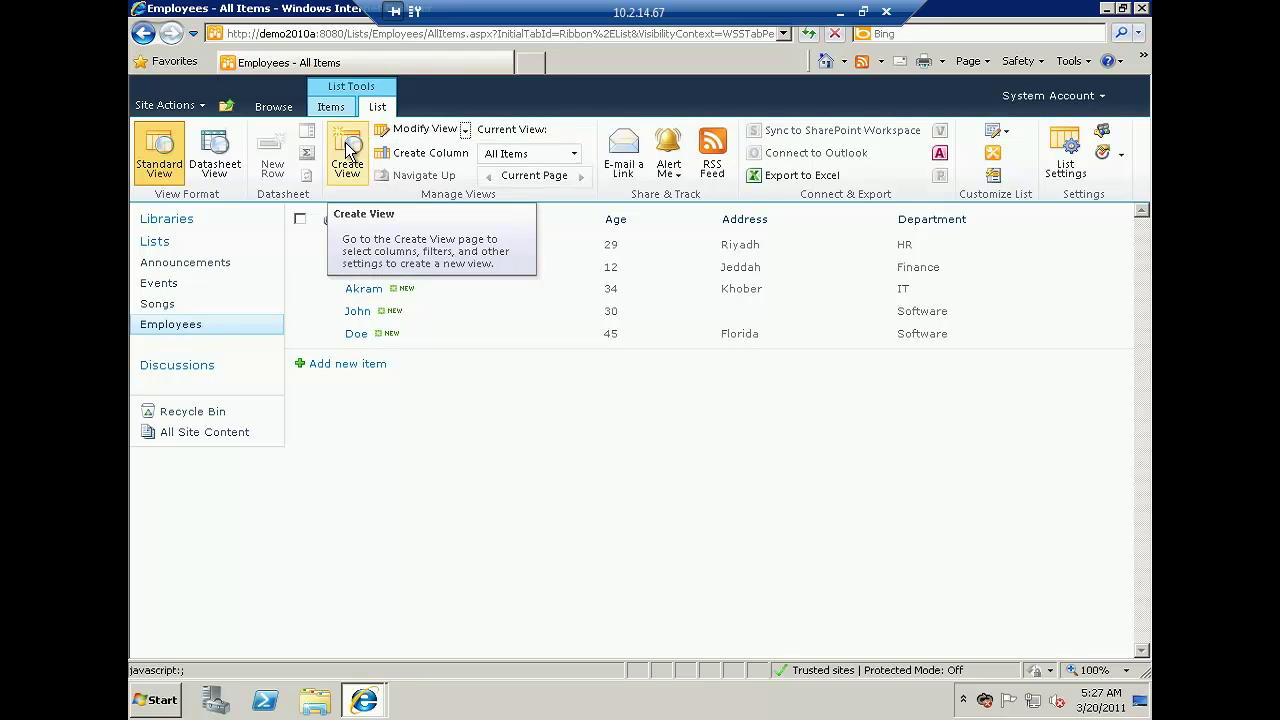
left_click(345, 142)
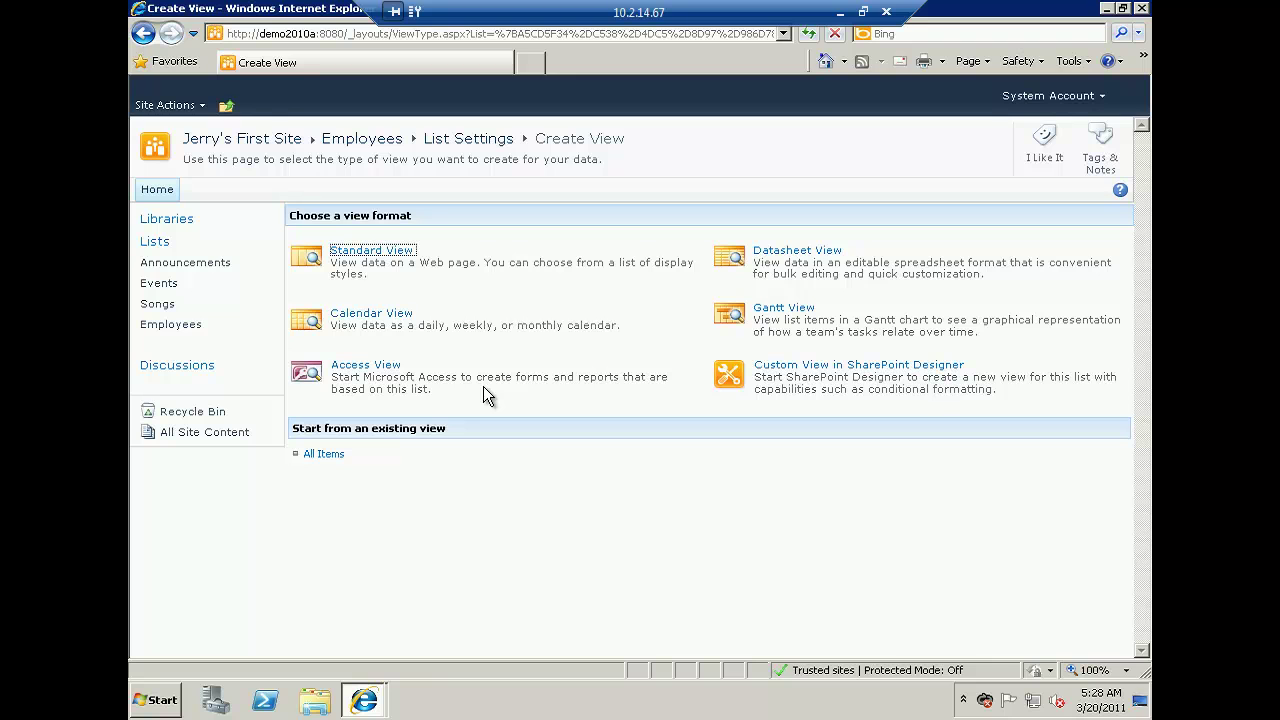
Base a new view on All Items, name it 'Group By Department', and make it default
left_click(323, 455)
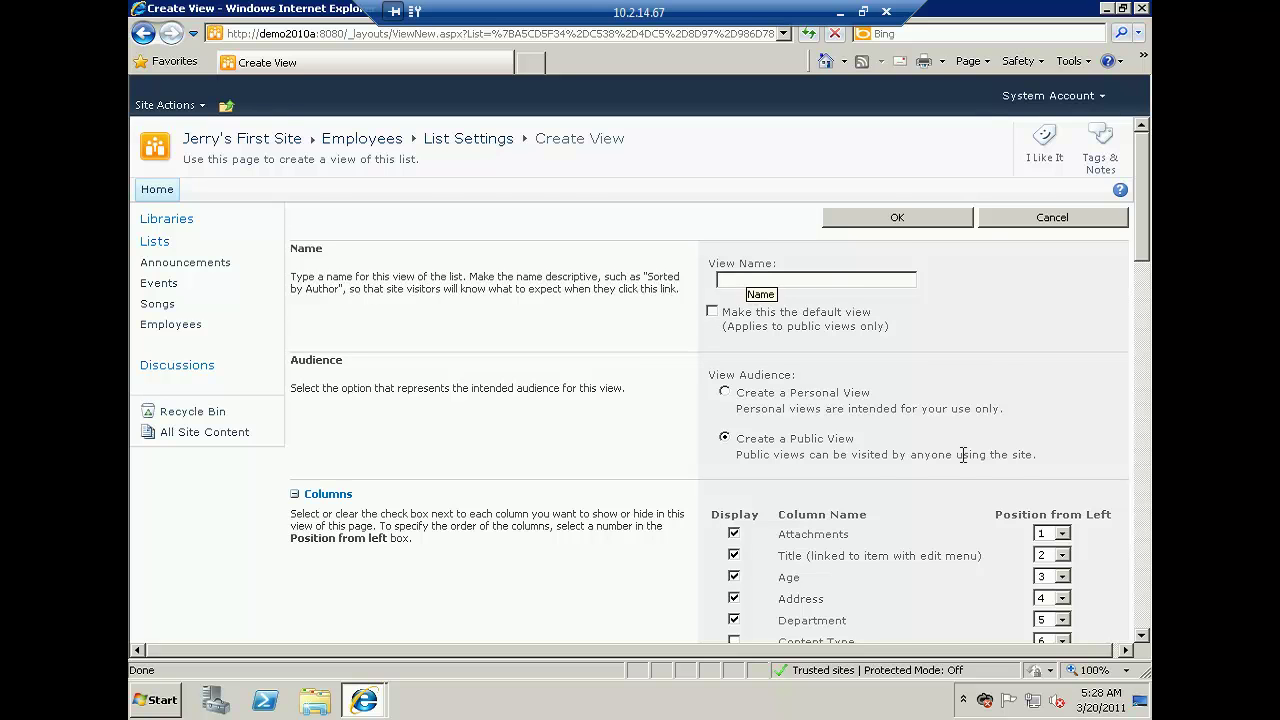
scroll(961, 455, "down", 1)
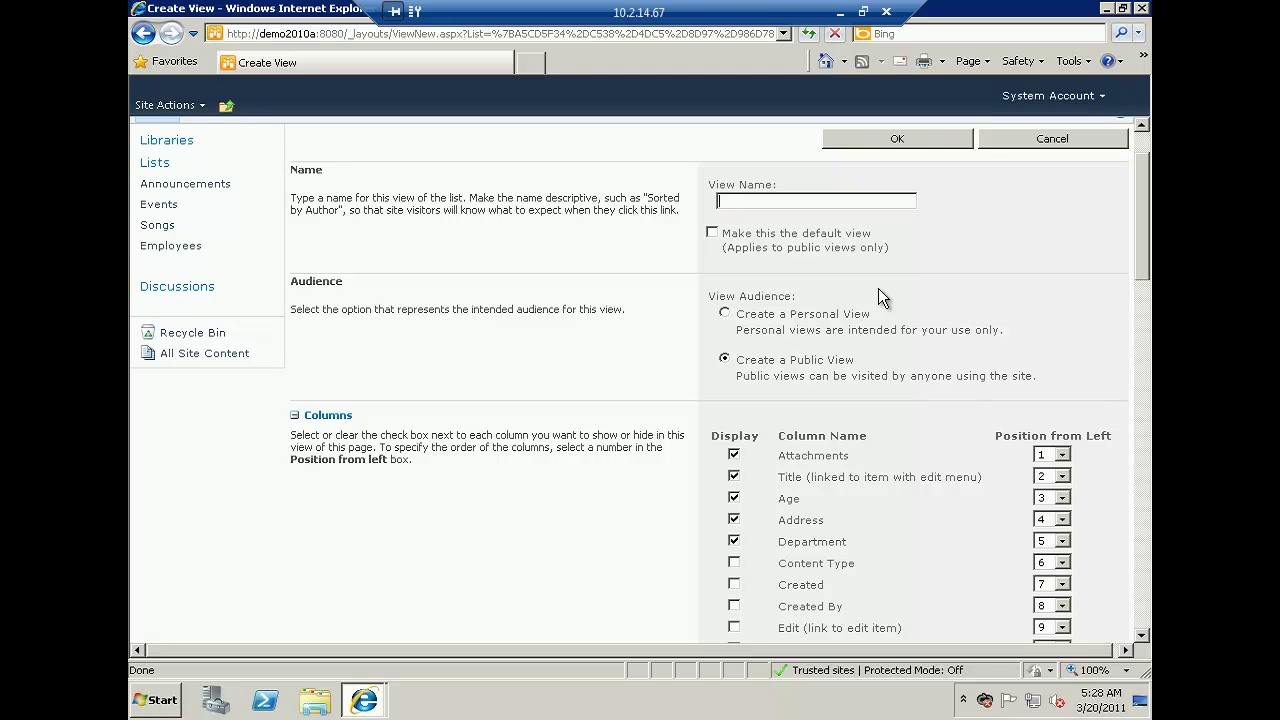
type("Group By Department")
left_click(712, 232)
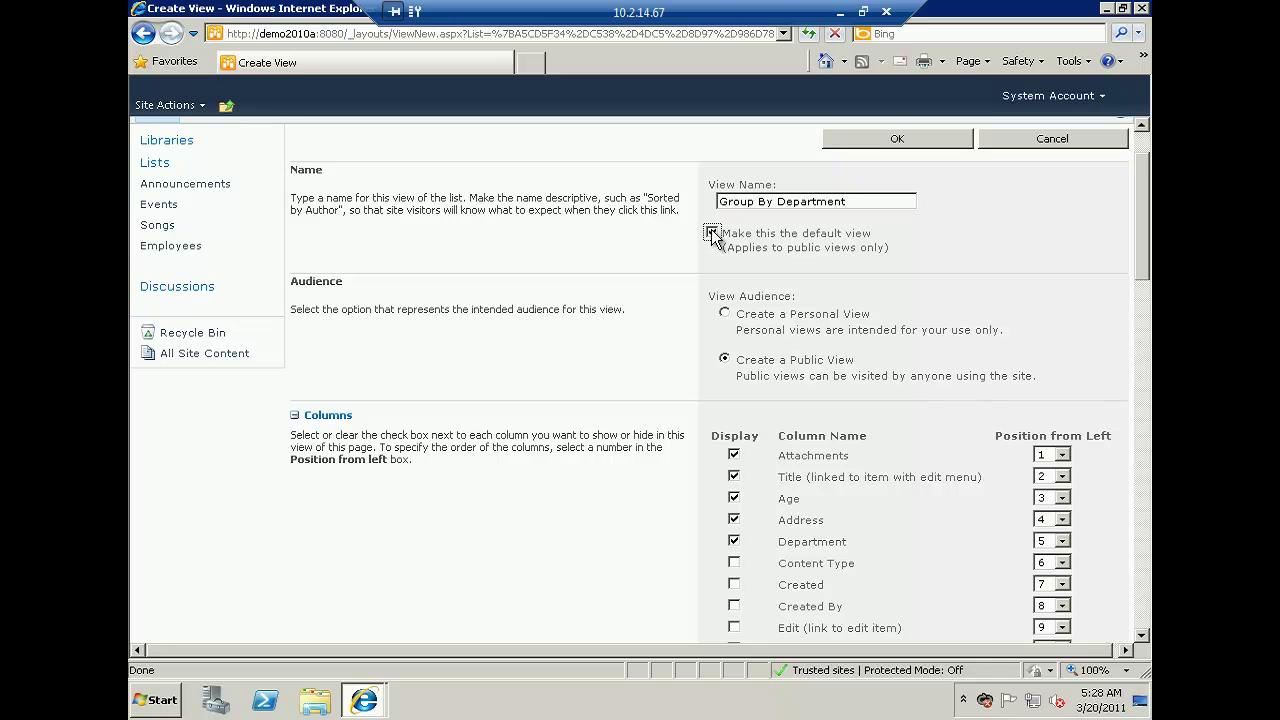
left_click(712, 232)
Include the ID column in the view at position 2 from the left
scroll(975, 356, "down", 3)
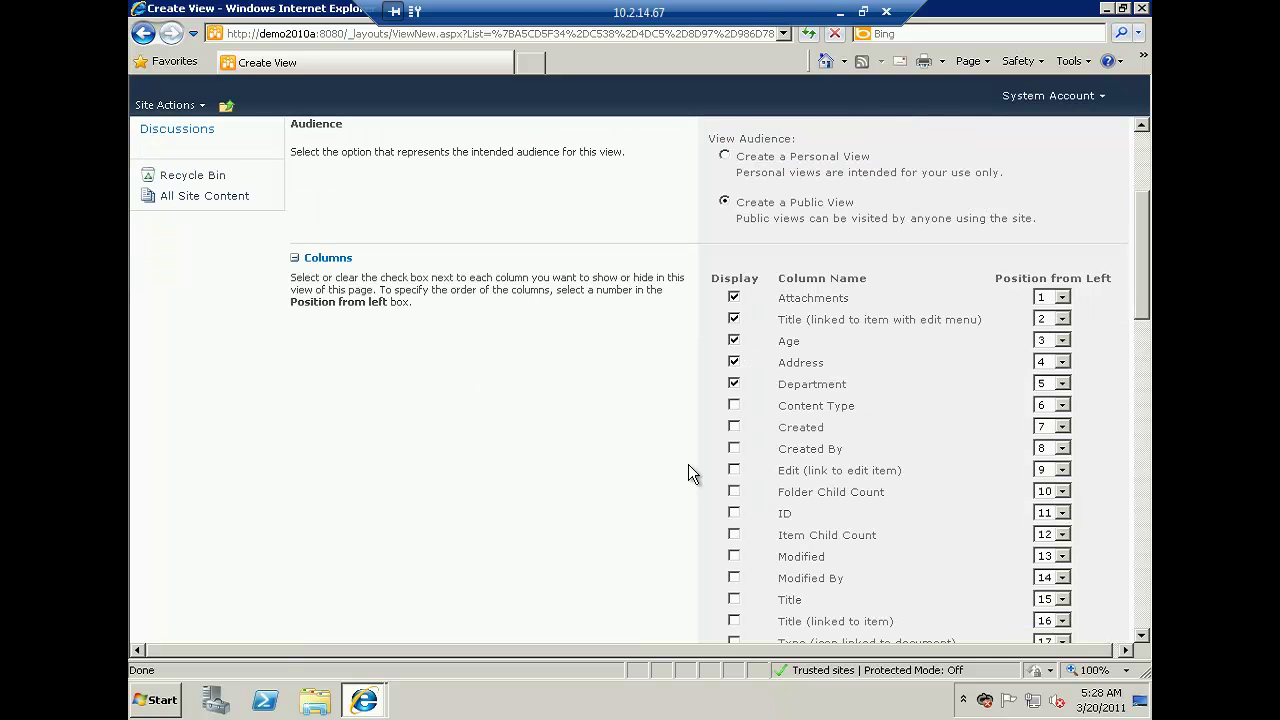
scroll(745, 500, "down", 2)
left_click(734, 433)
left_click(1055, 437)
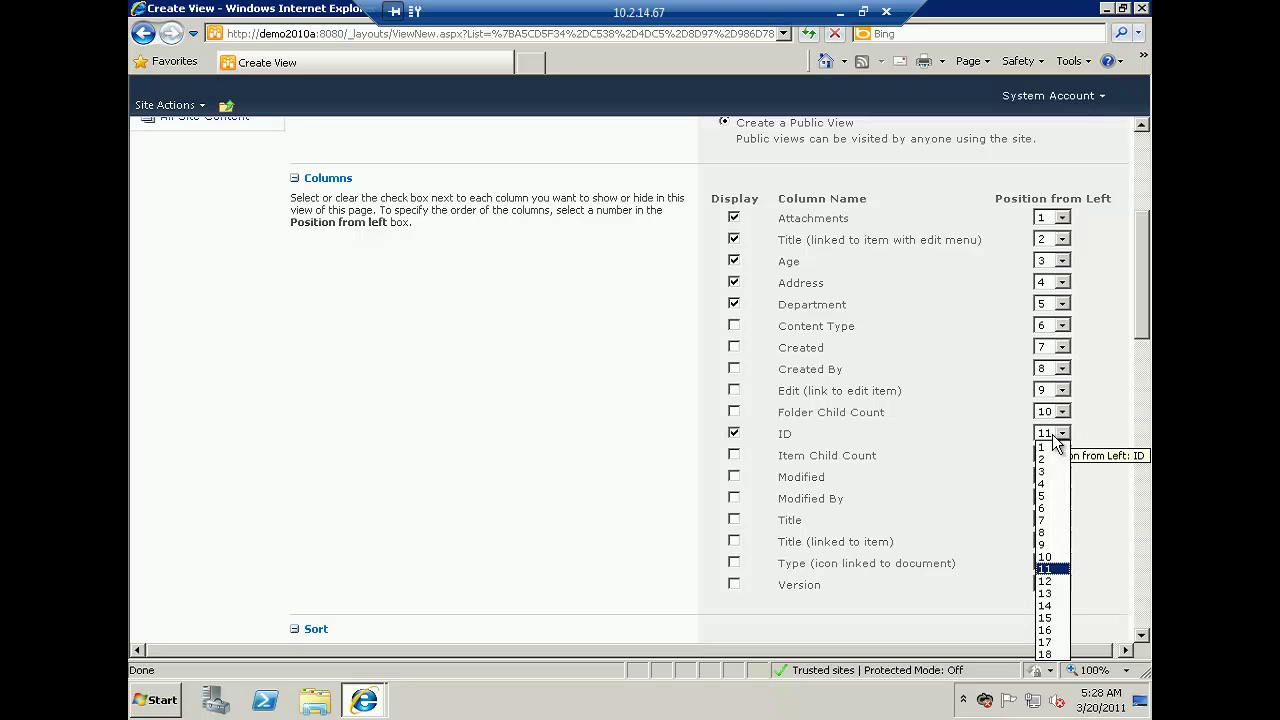
left_click(1048, 459)
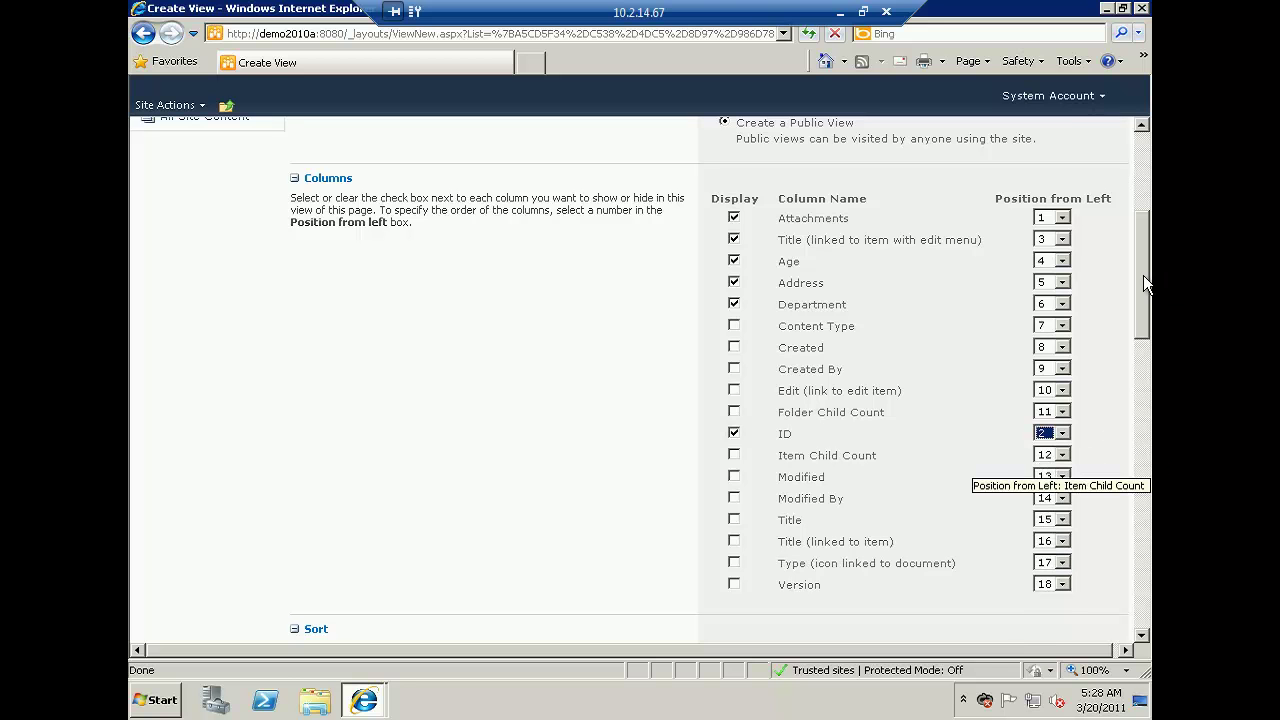
left_click_drag(1143, 287, 1142, 381)
scroll(1142, 383, "down", 2)
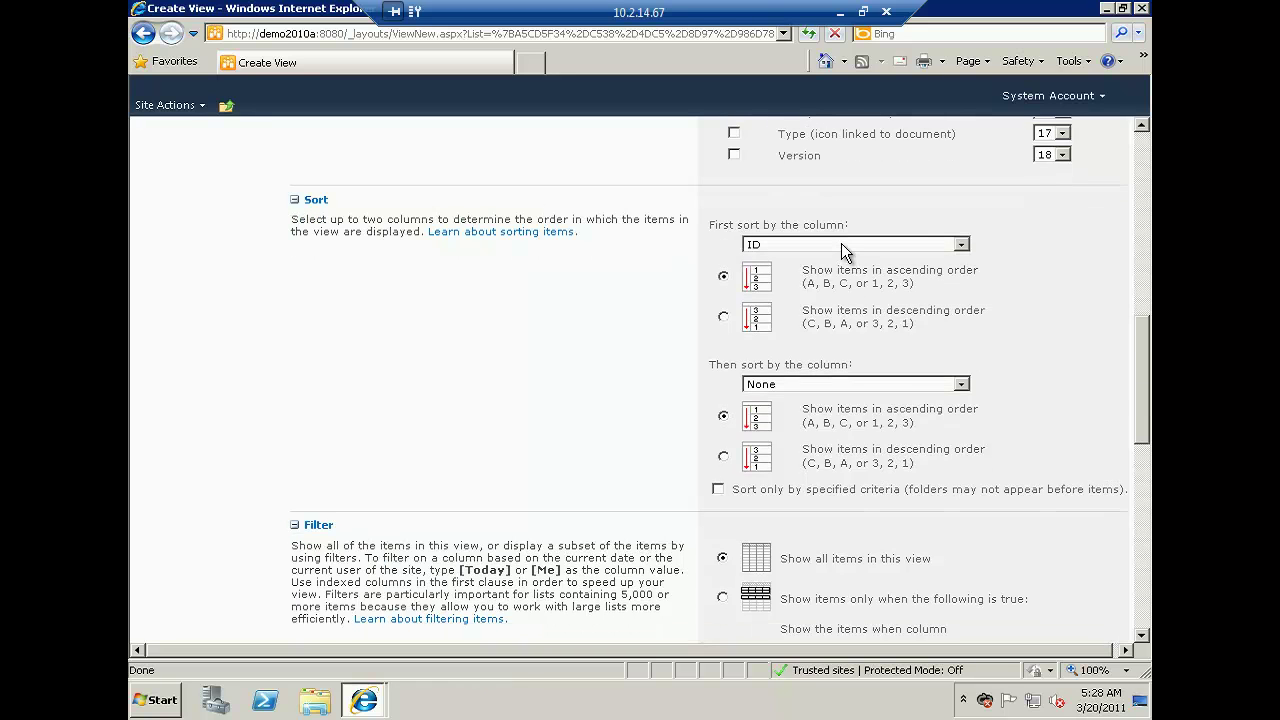
Sort the view first by Age ascending, then expand the Group By options
left_click(841, 245)
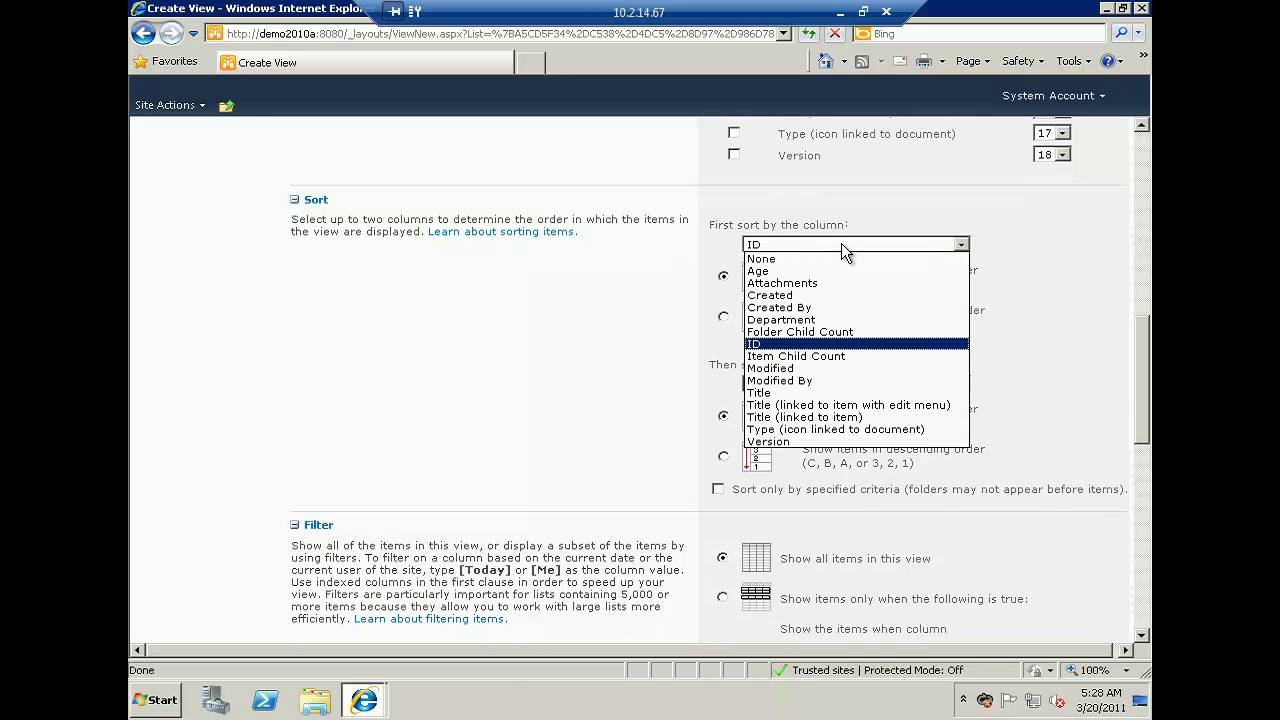
left_click(800, 273)
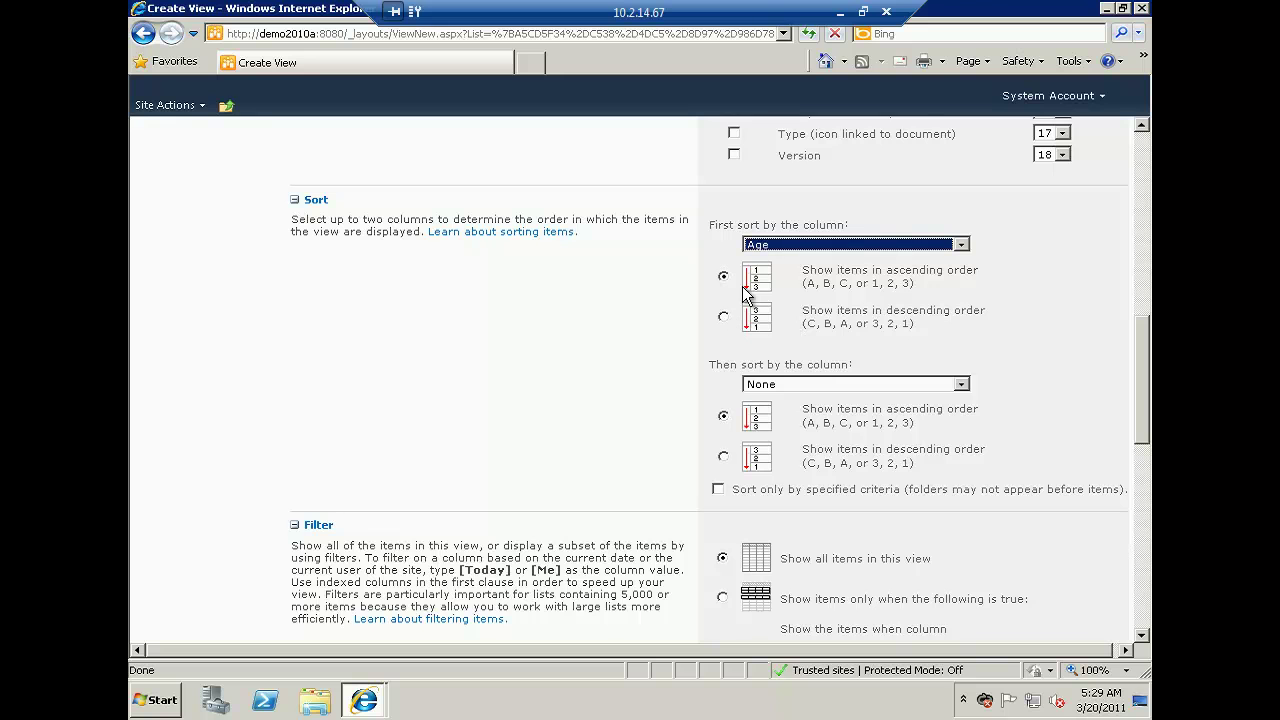
left_click_drag(1140, 411, 1158, 488)
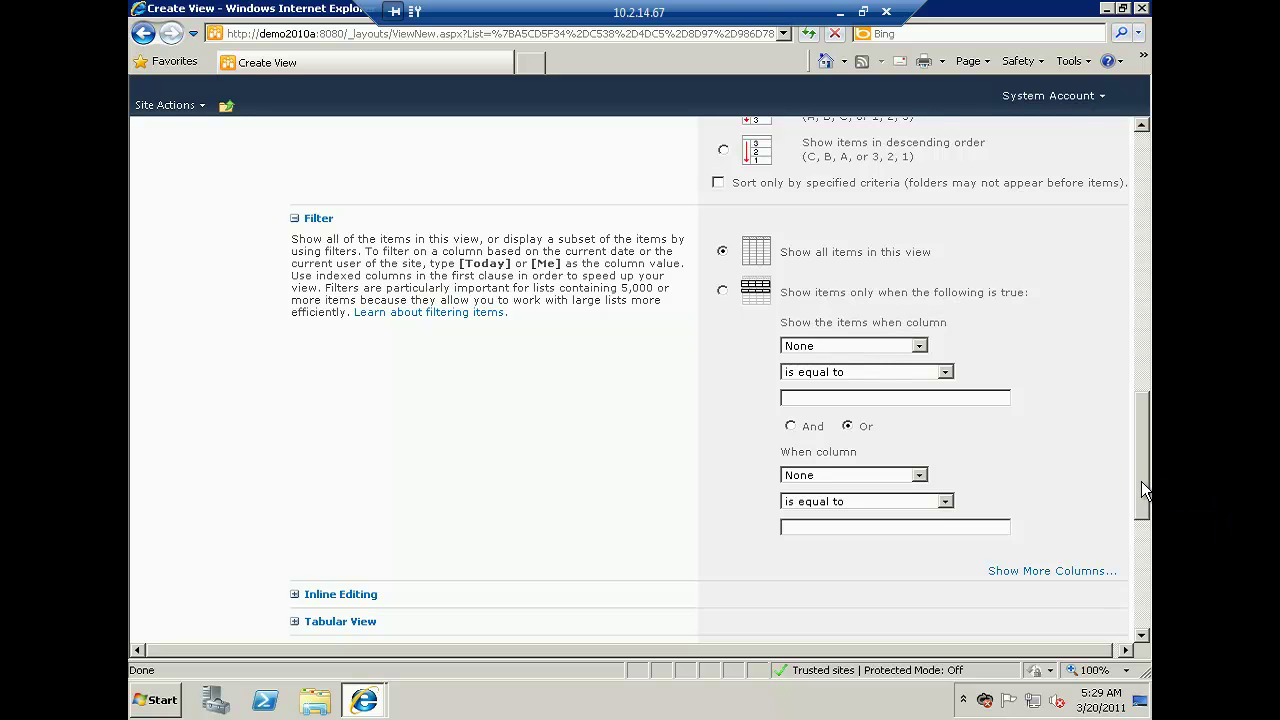
left_click_drag(1144, 484, 1166, 554)
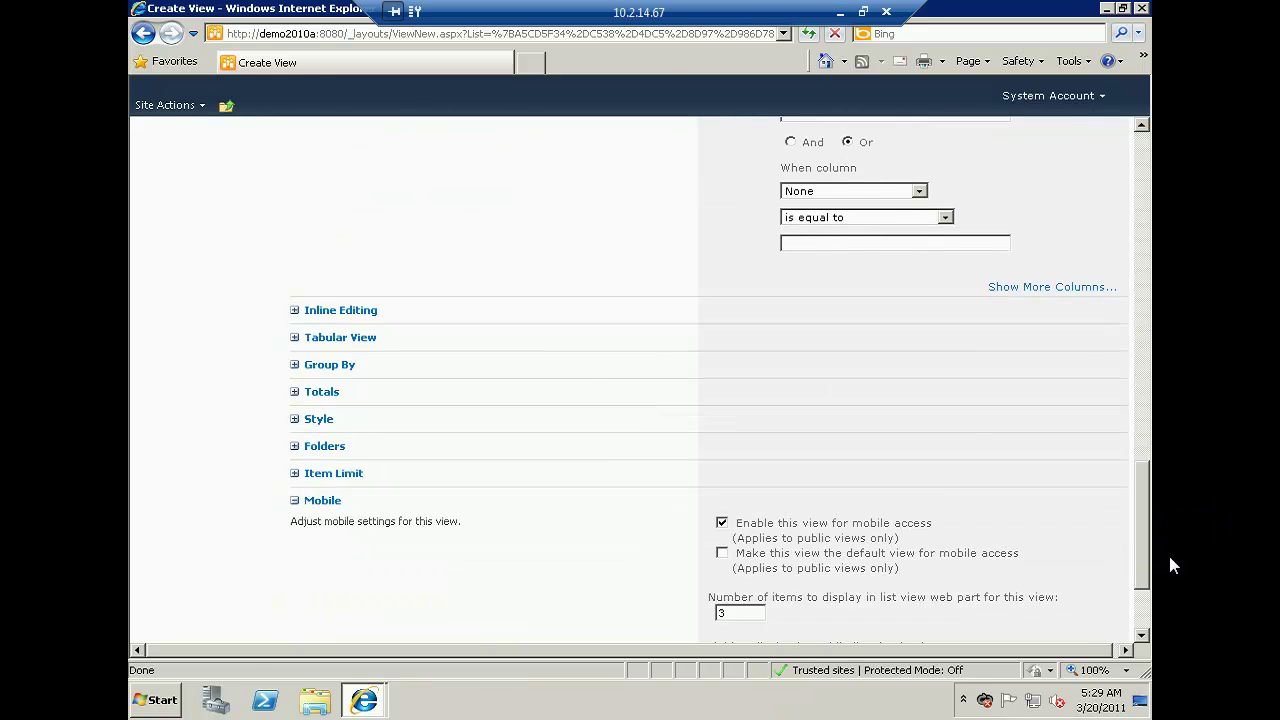
left_click(295, 357)
left_click(846, 398)
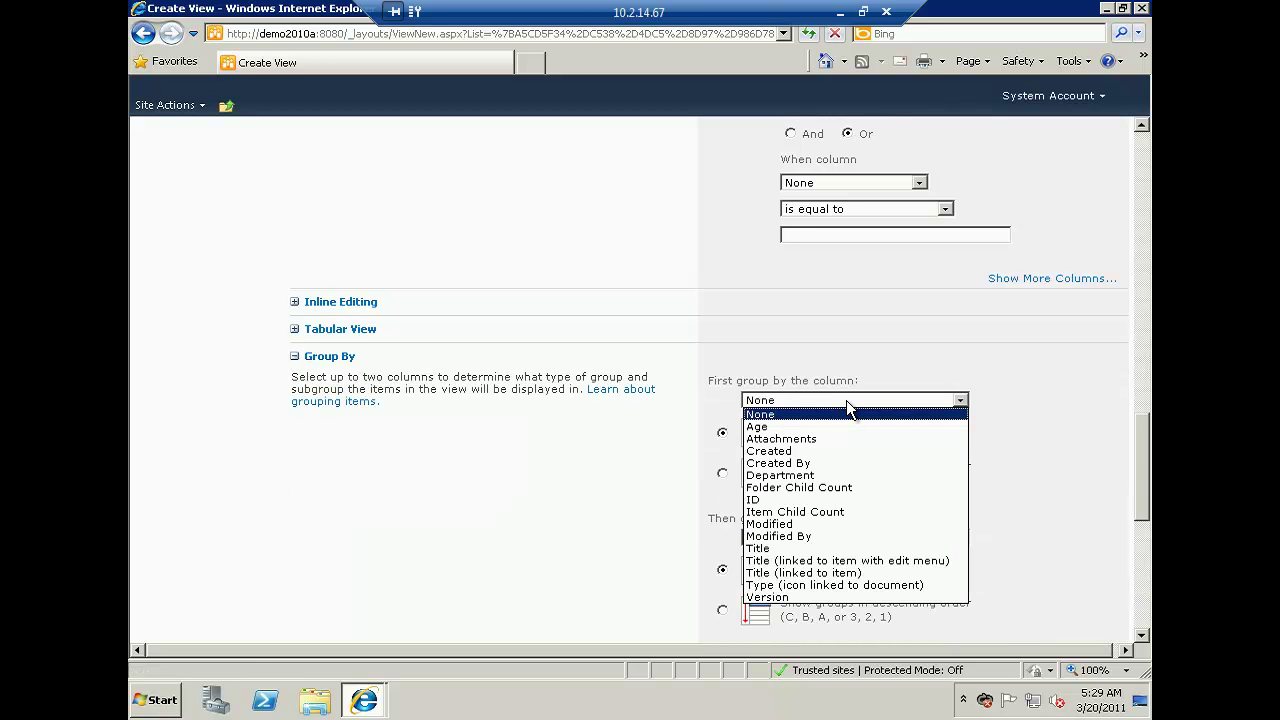
Group the view by Department as the first group-by column
key("d")
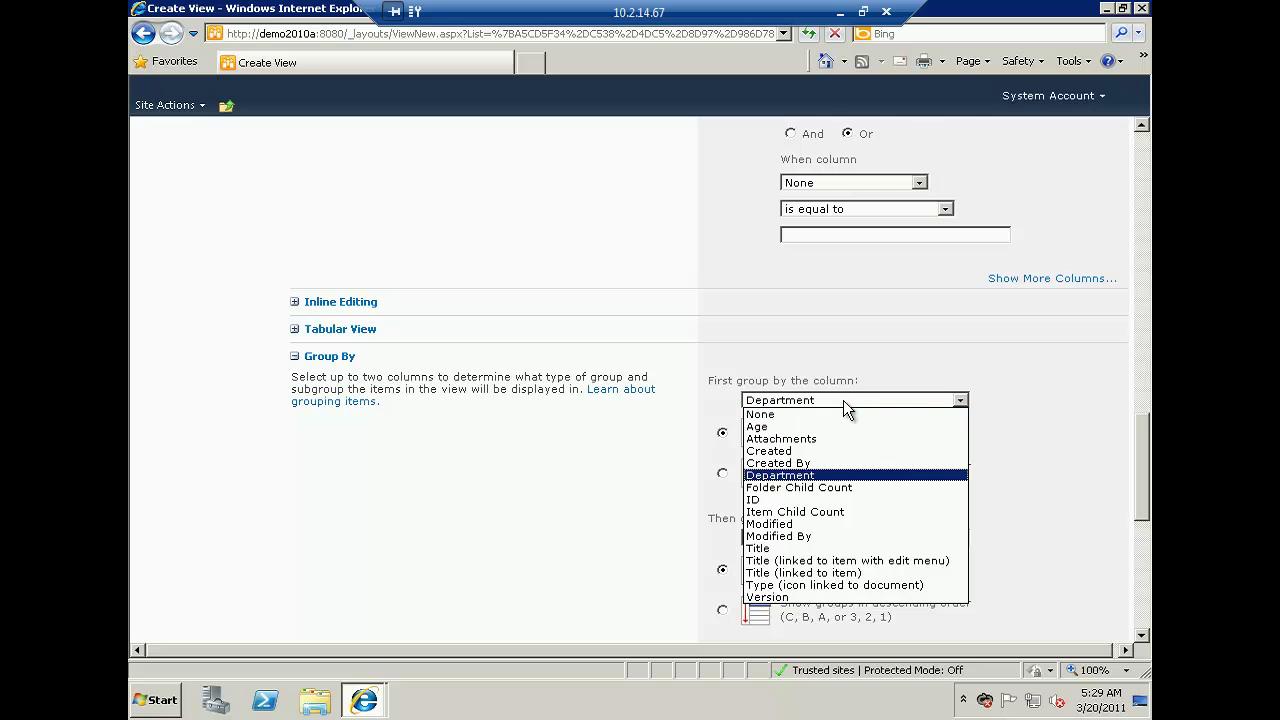
left_click(802, 477)
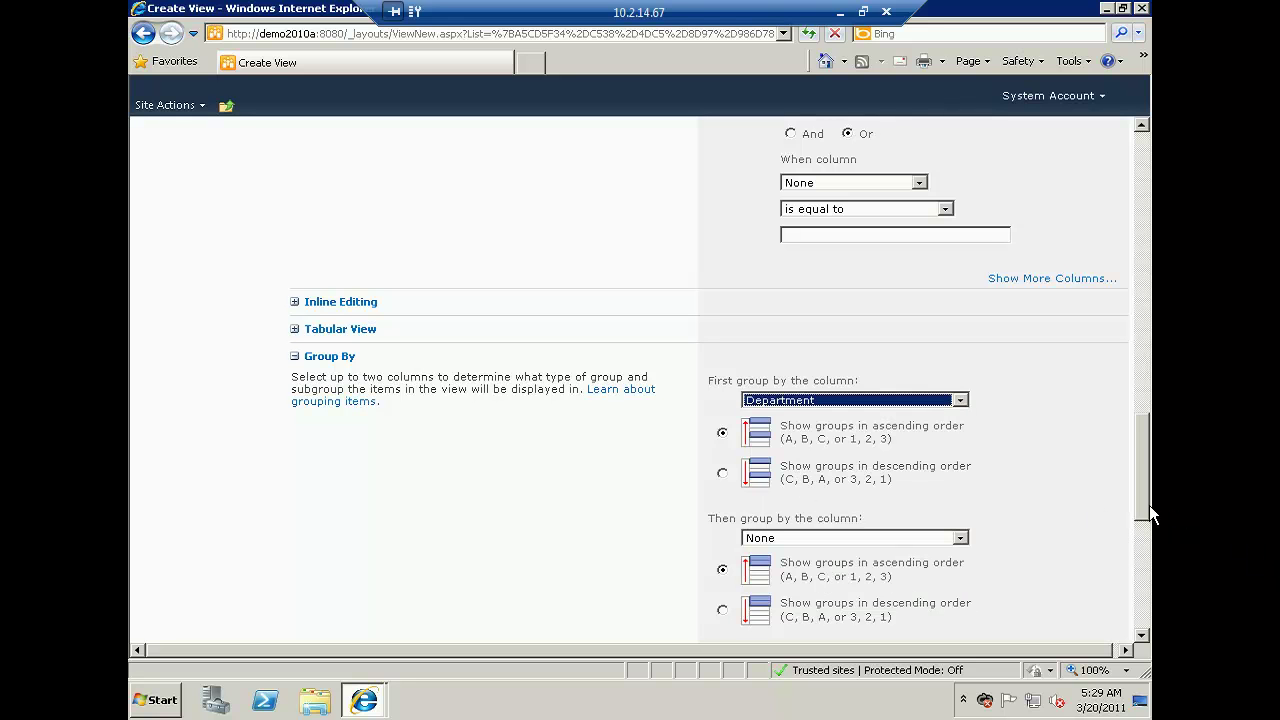
left_click_drag(1146, 530, 1138, 626)
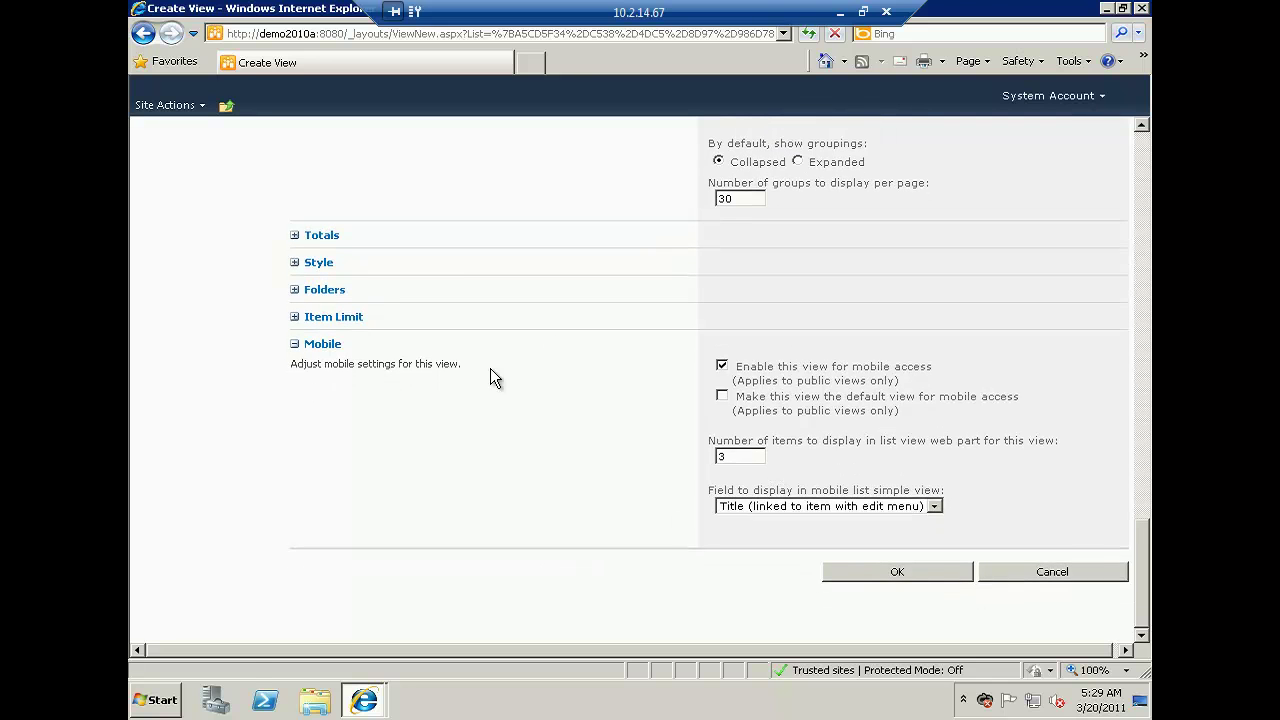
Review the Totals, Style, Folders and Item Limit sections, then save the view
left_click(294, 236)
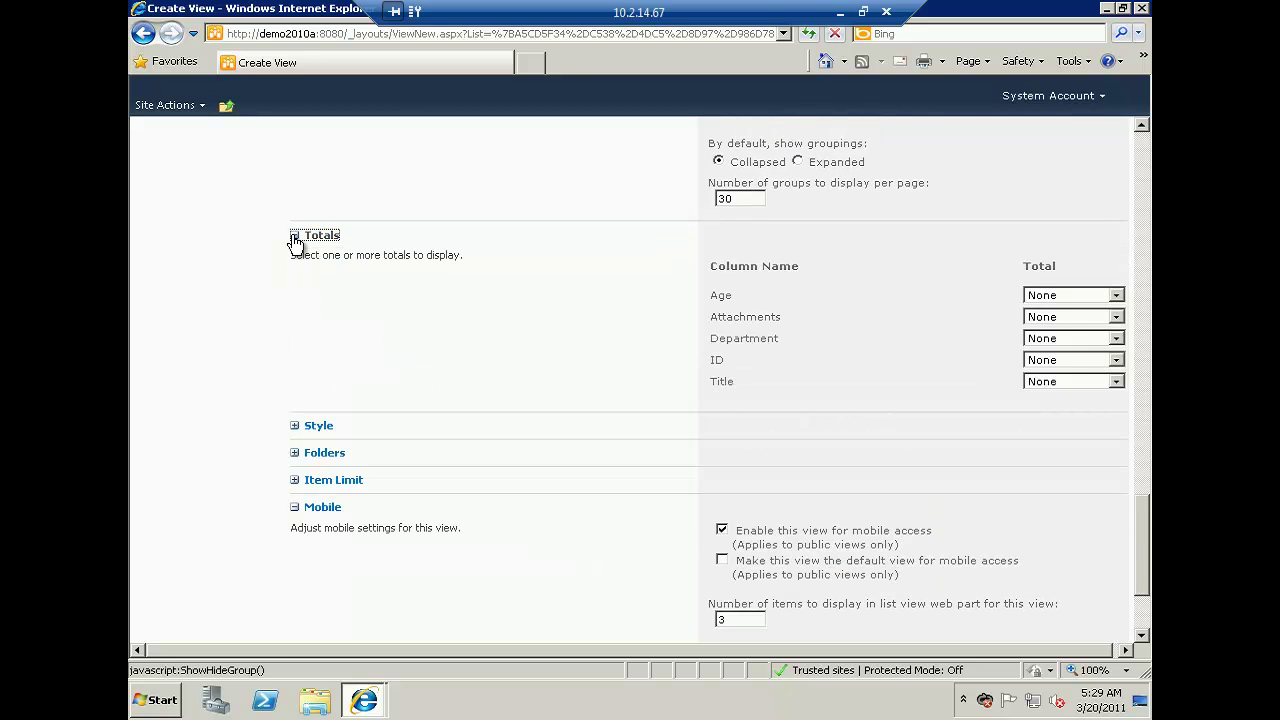
left_click(295, 238)
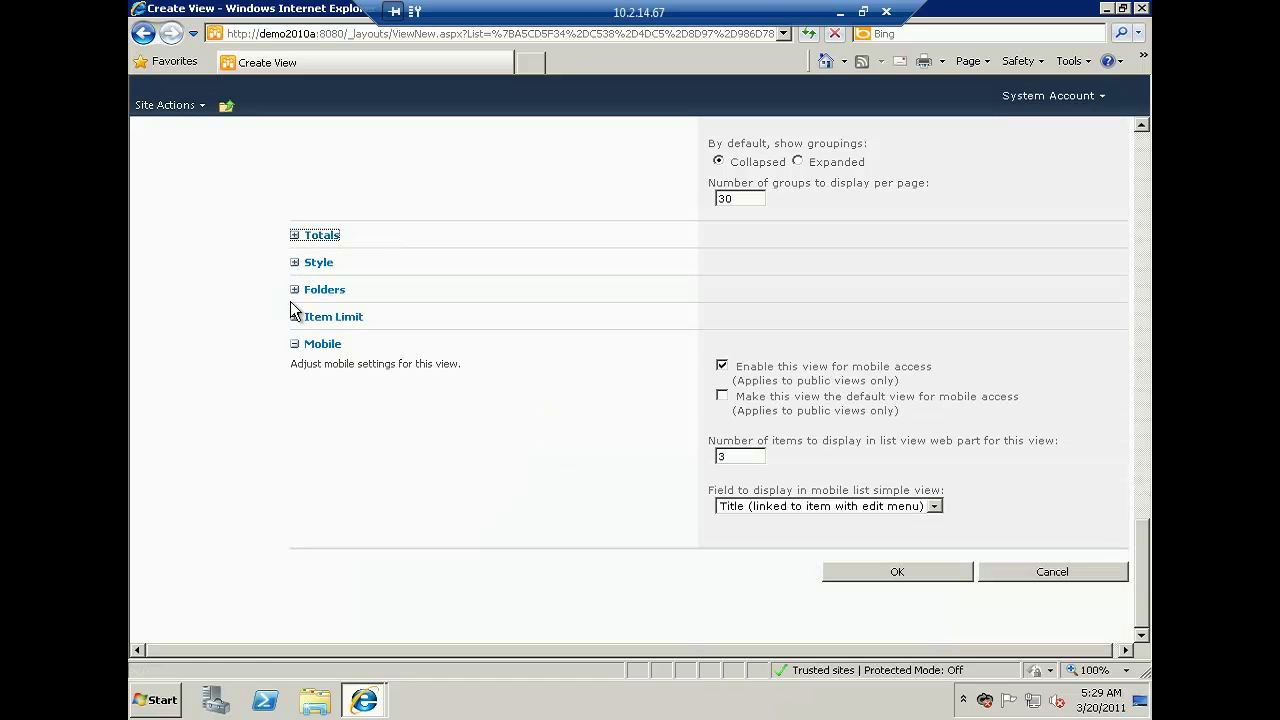
left_click(295, 263)
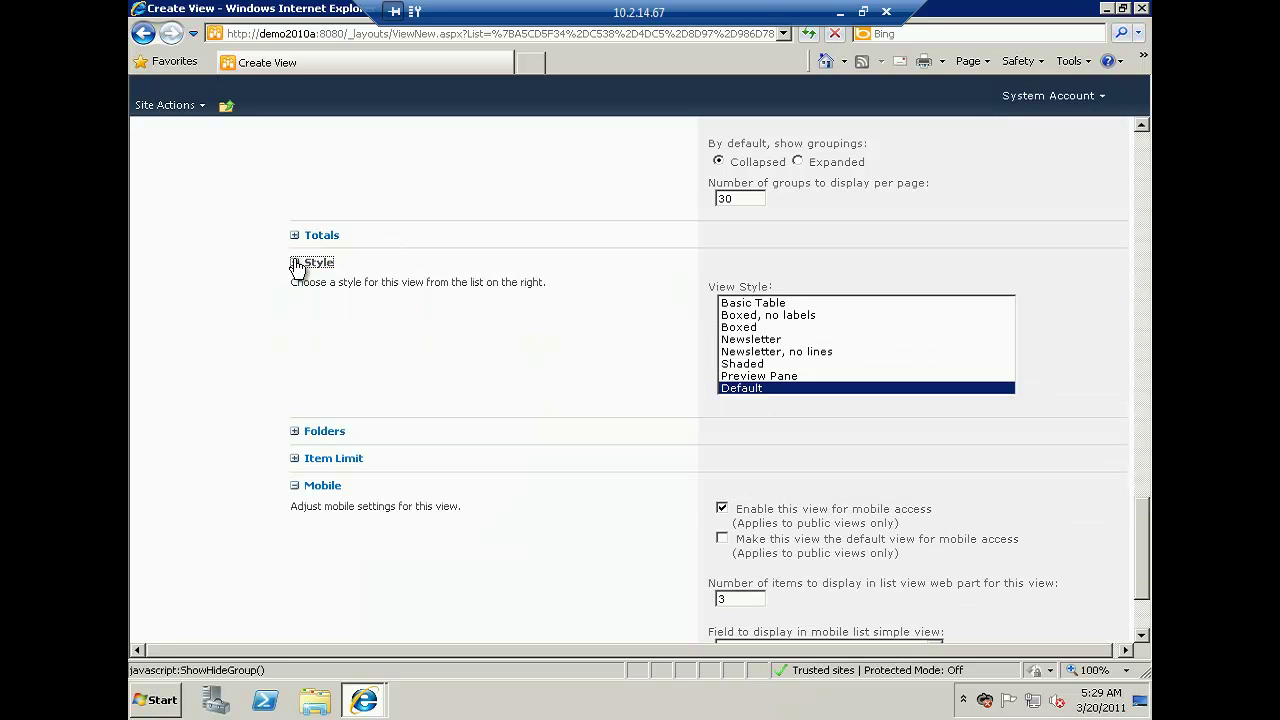
left_click(295, 263)
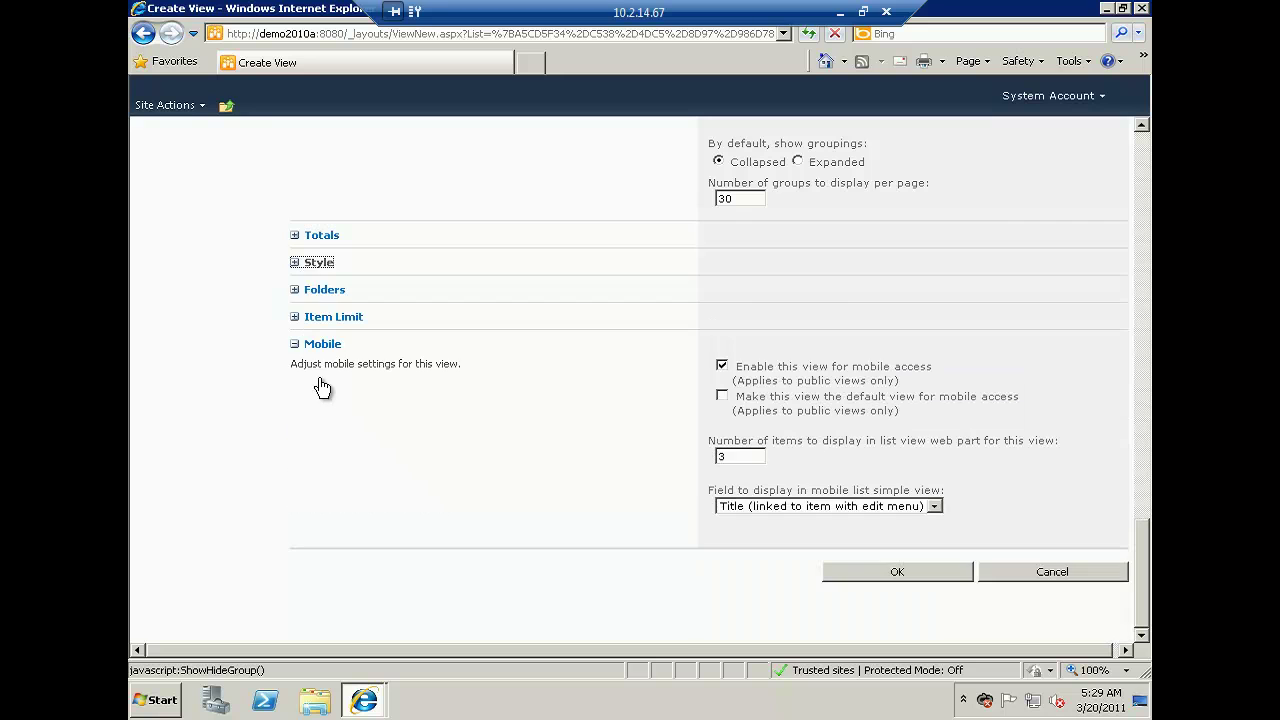
left_click(294, 289)
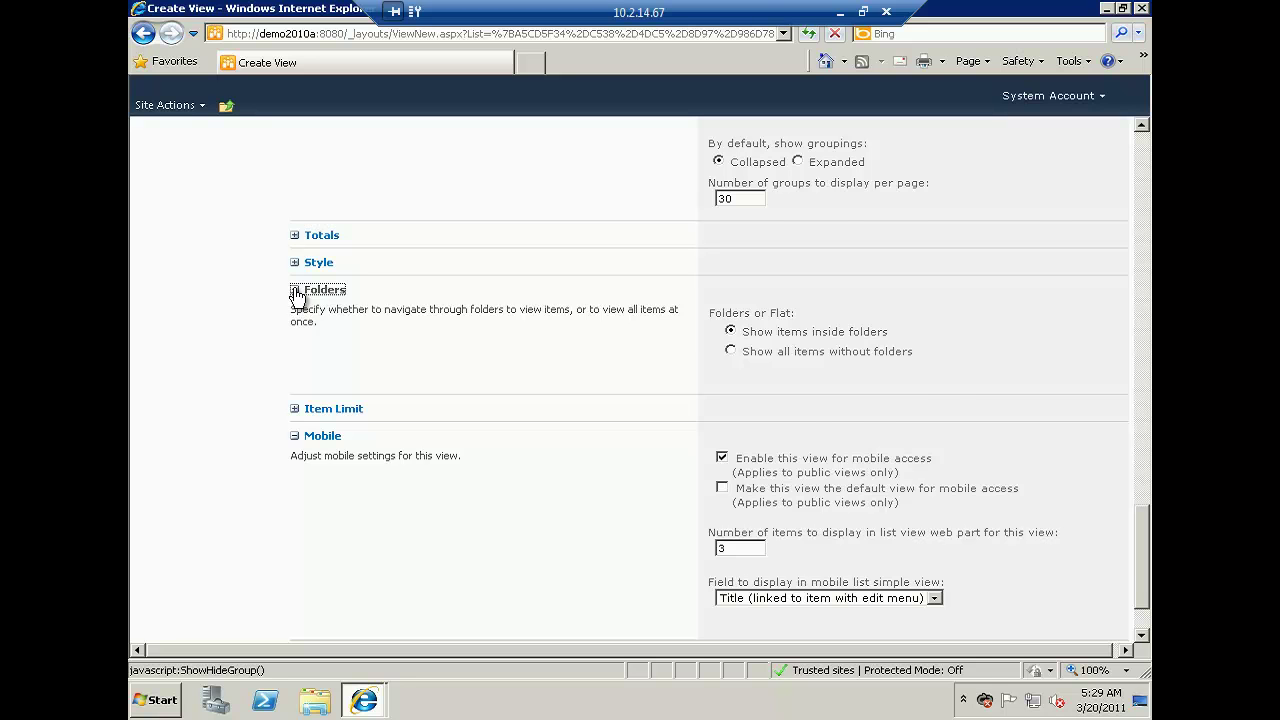
left_click(295, 290)
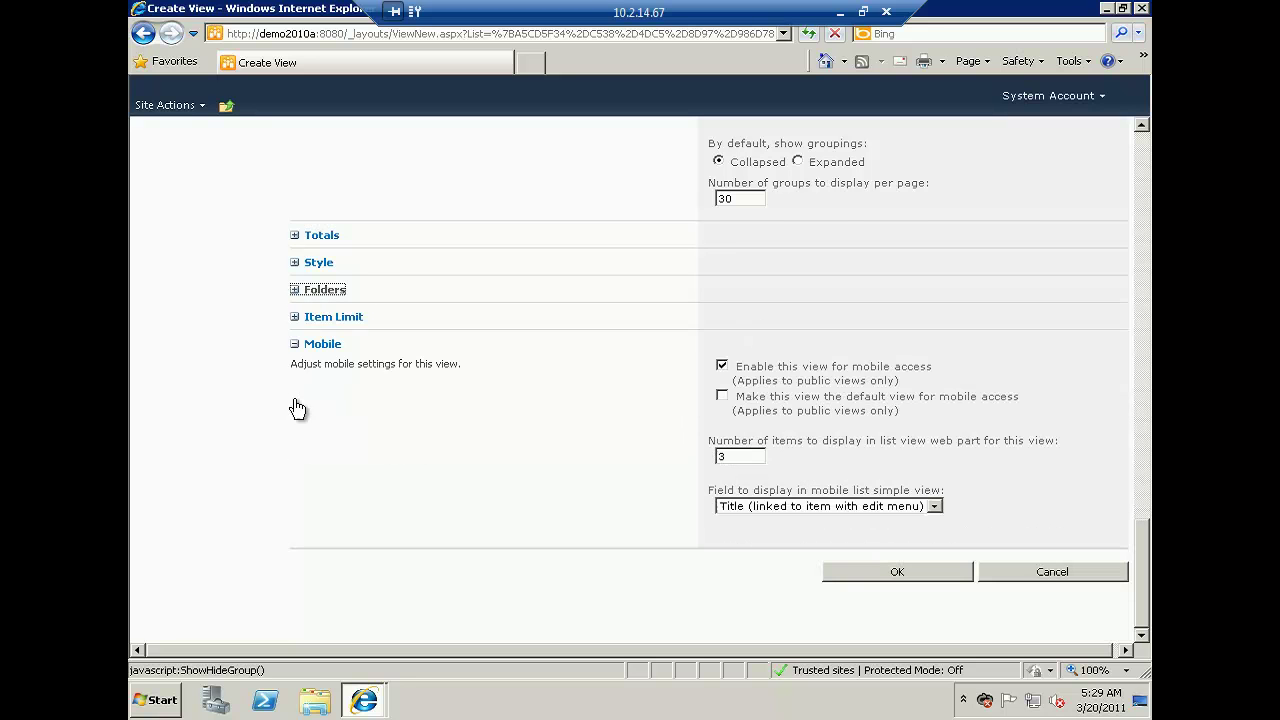
left_click(295, 317)
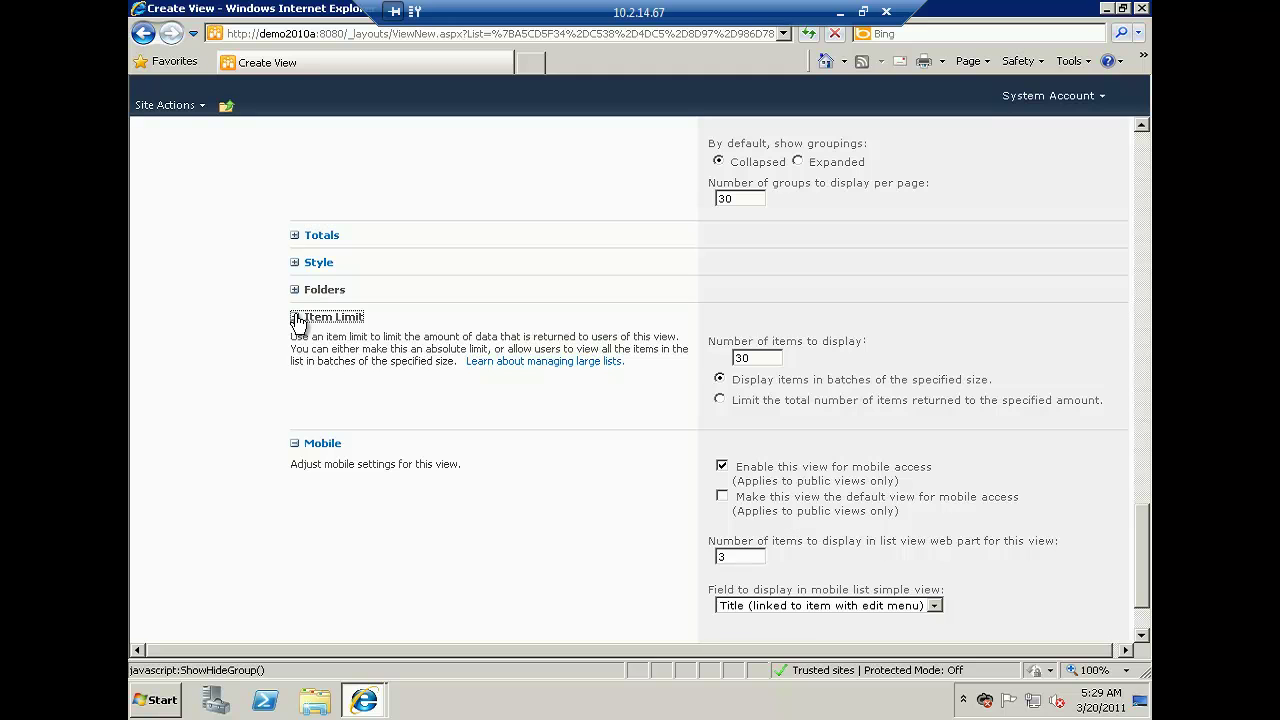
left_click(295, 318)
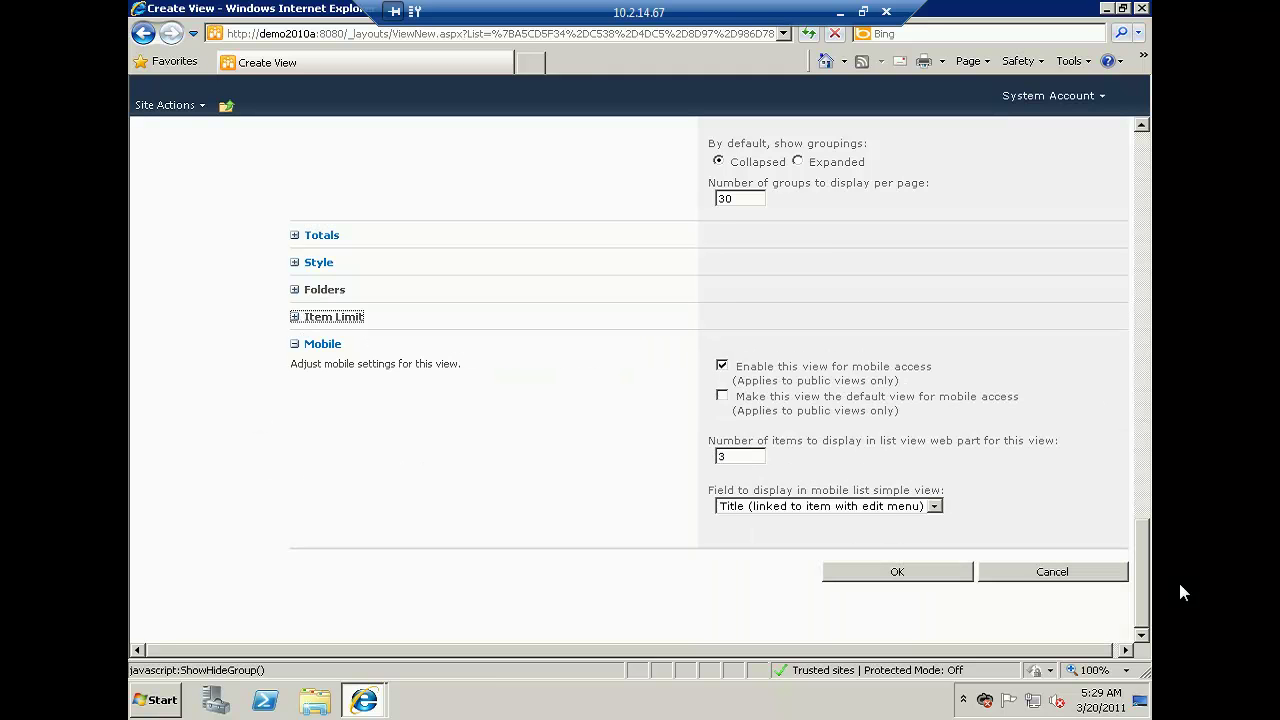
left_click(897, 574)
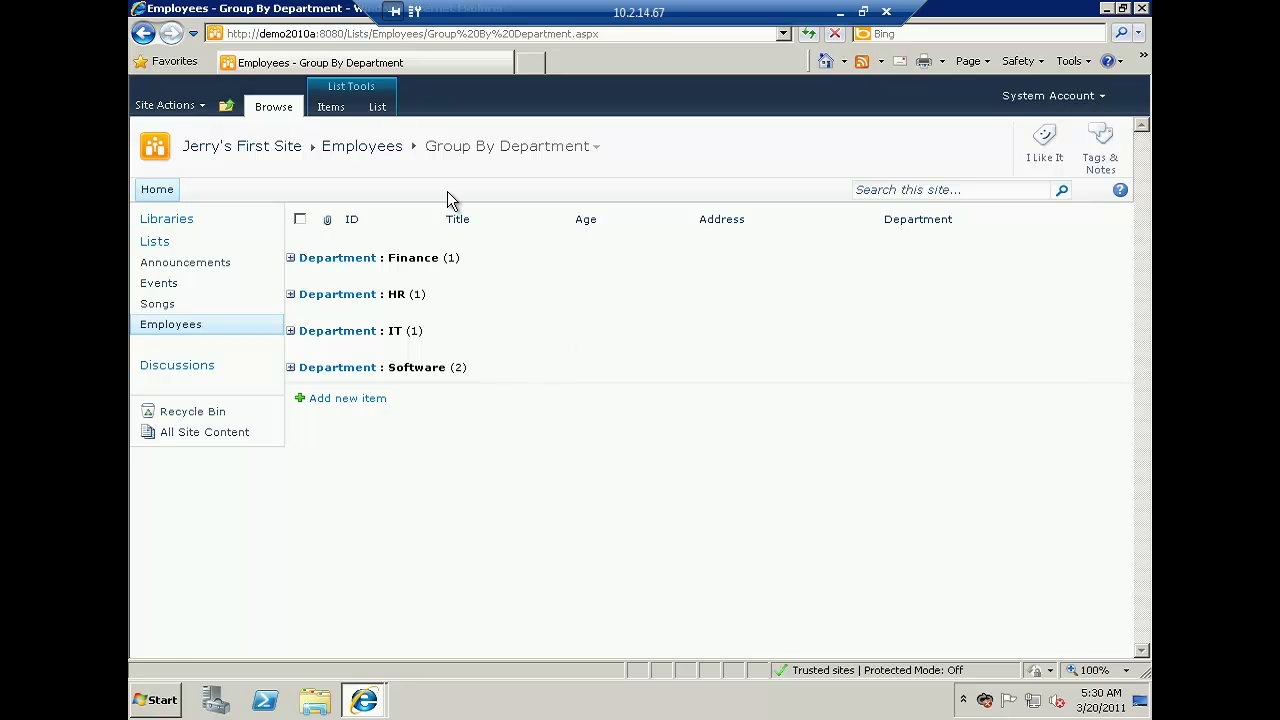
Open the Group By Department view for editing from the List tab's Modify View
left_click(382, 108)
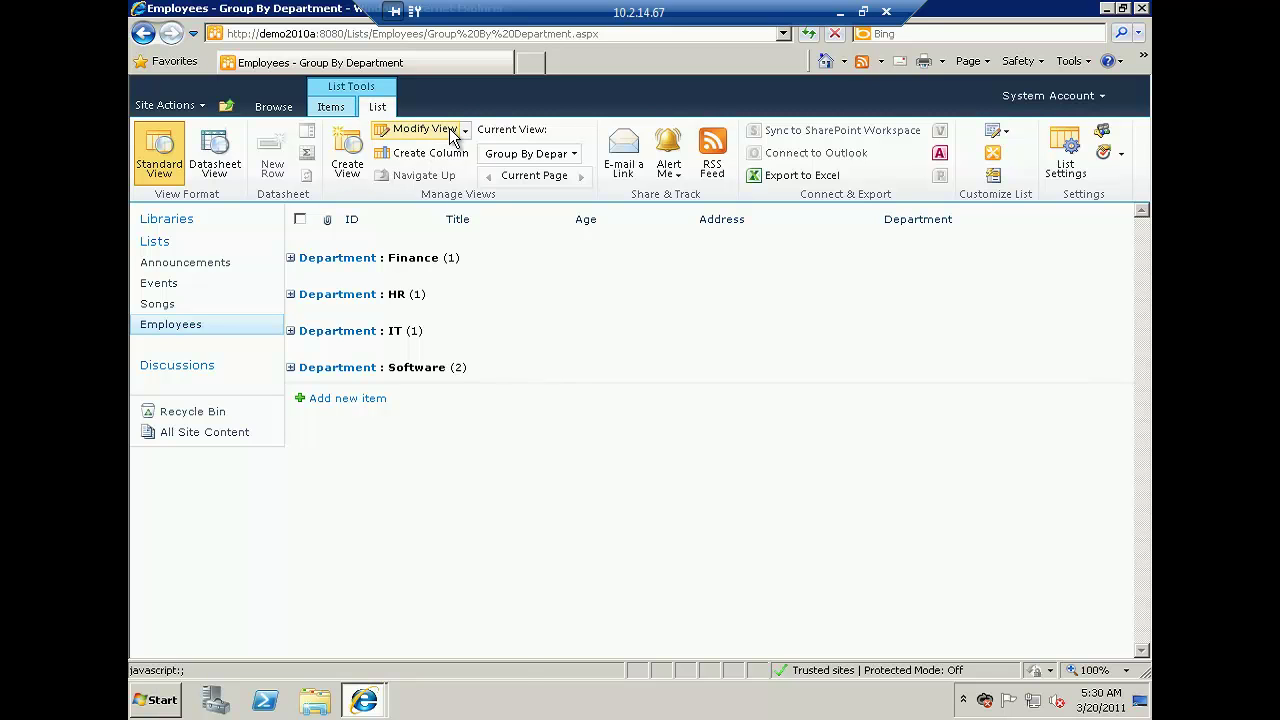
left_click(447, 128)
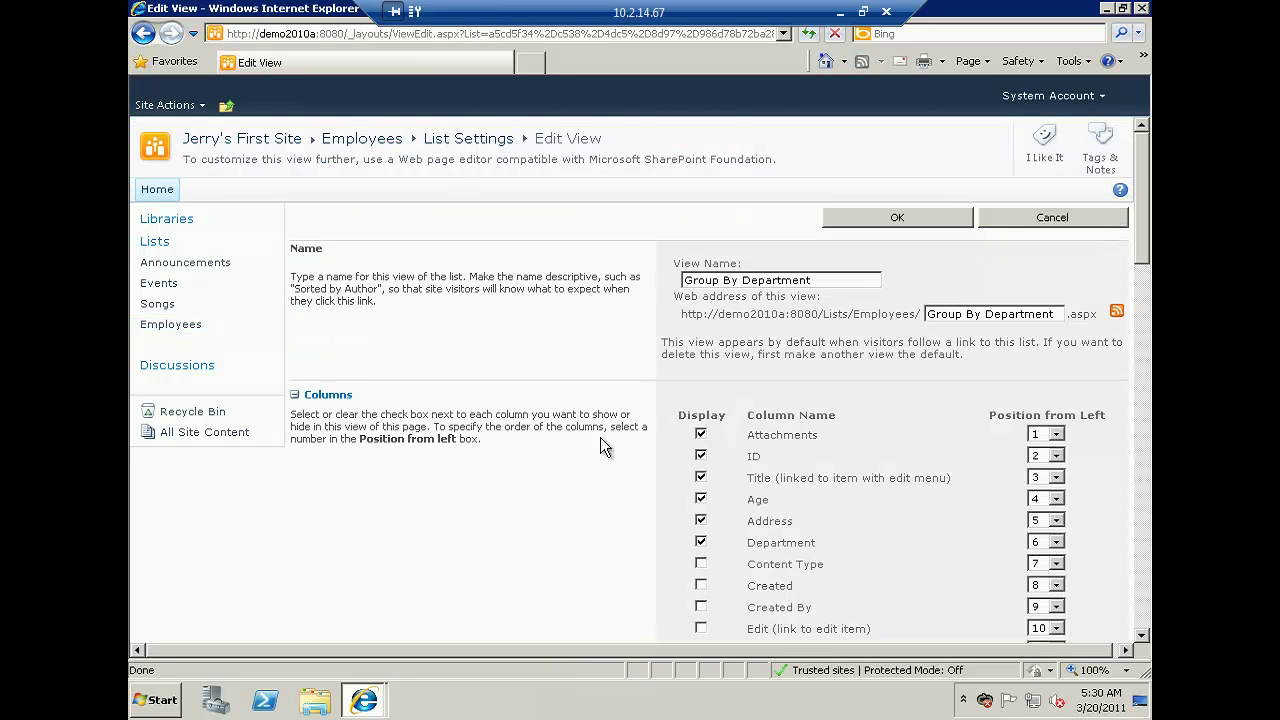
Set the Group By Department view's groupings to show Expanded by default and confirm with OK
scroll(612, 458, "down", 10)
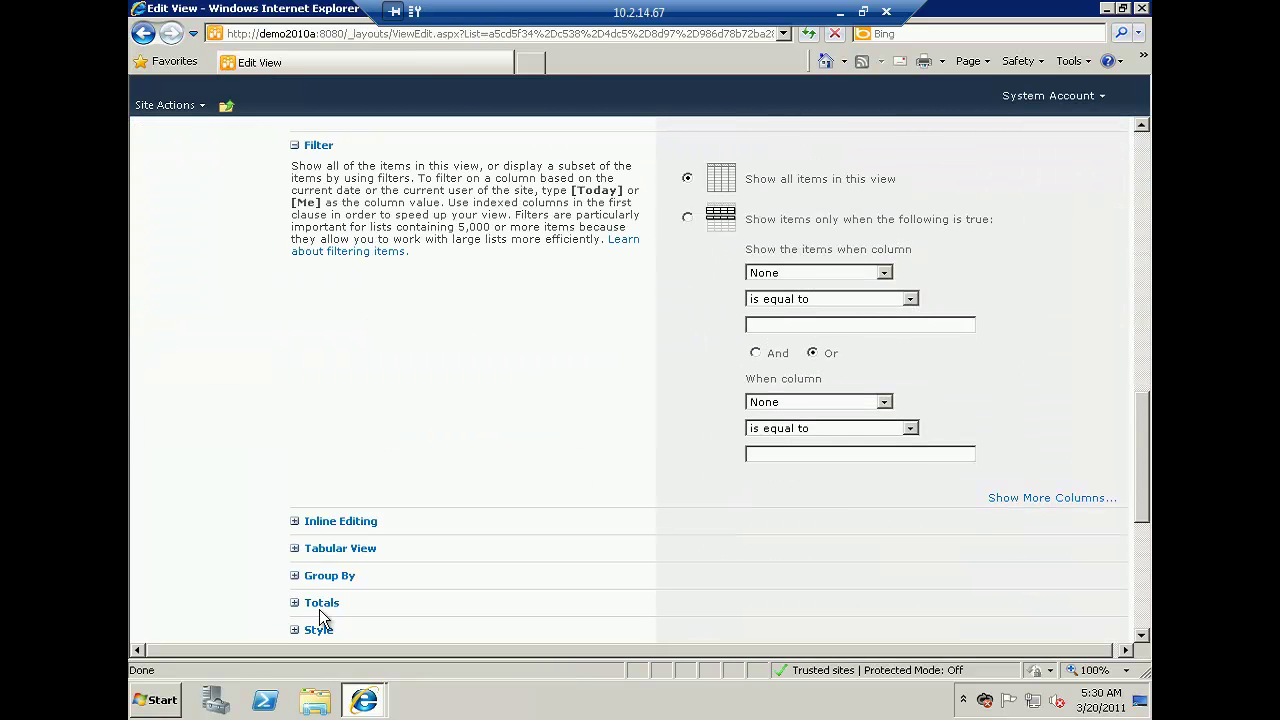
left_click(299, 576)
scroll(905, 553, "down", 3)
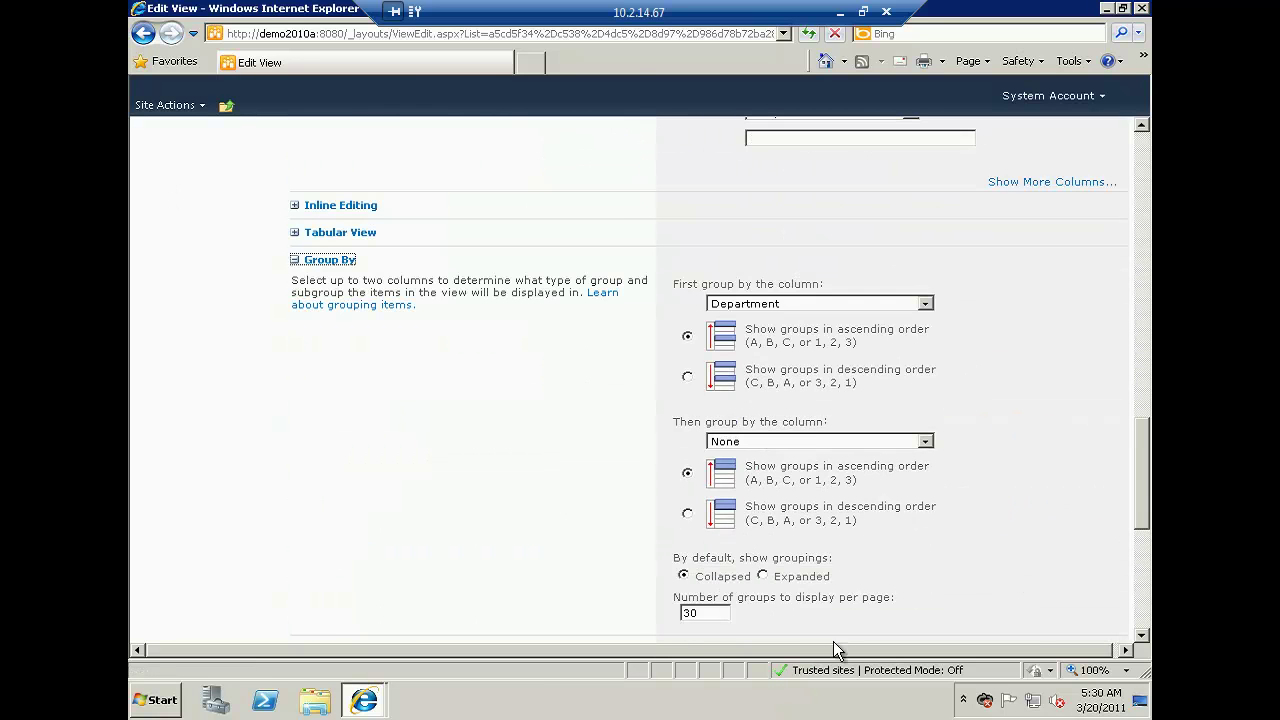
scroll(786, 516, "down", 1)
left_click(764, 497)
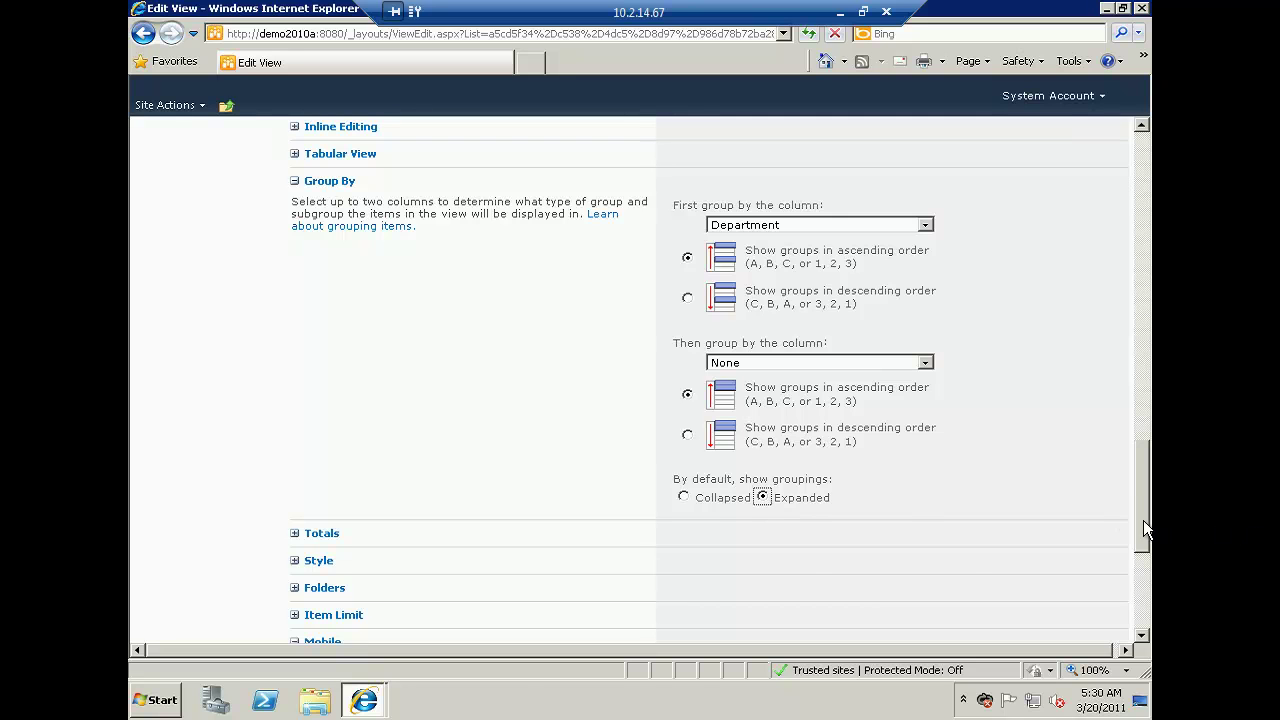
scroll(1007, 619, "down", 4)
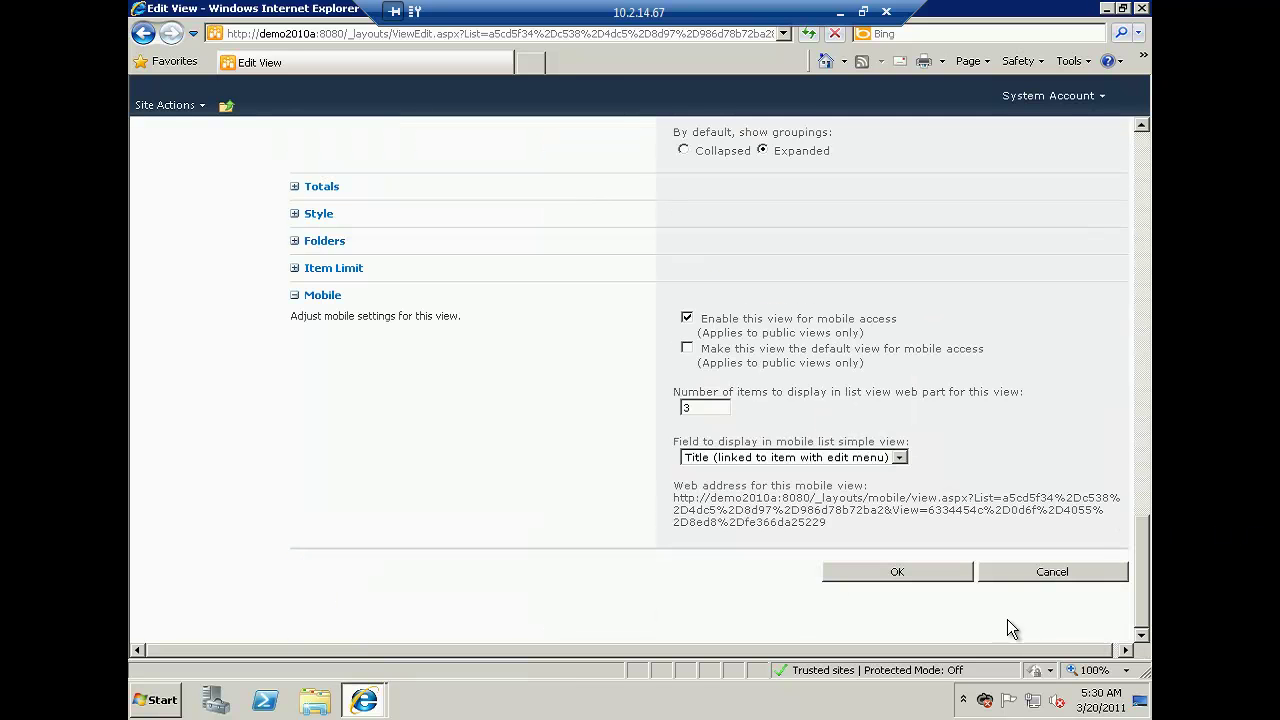
left_click(955, 576)
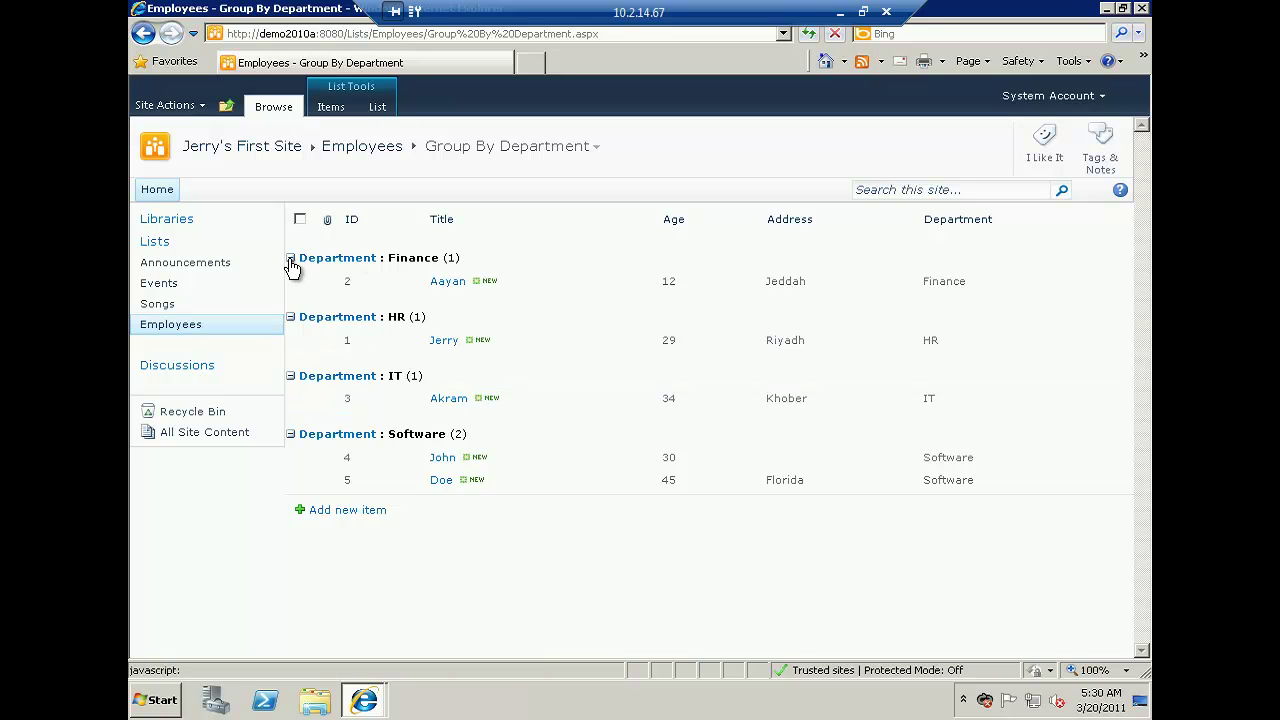
Collapse the HR, IT and Software groups leaving Finance expanded, then open the Employees list settings
left_click(289, 262)
left_click(290, 296)
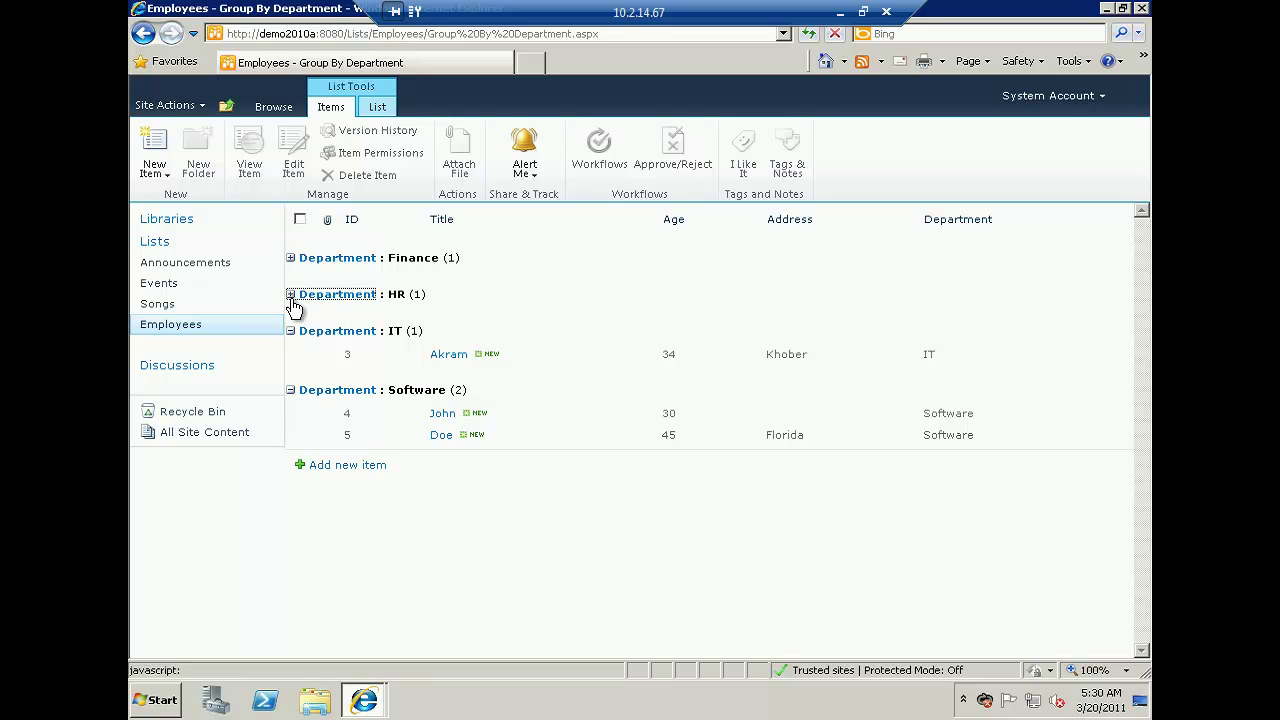
left_click(291, 334)
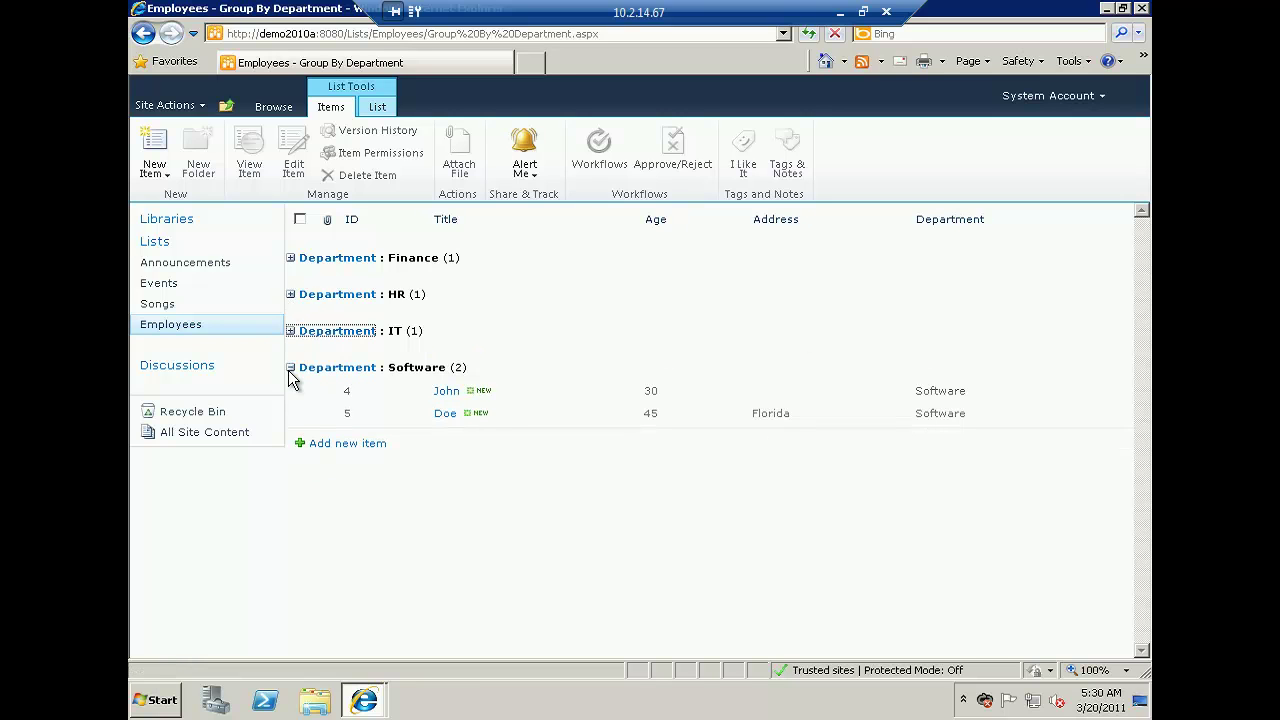
left_click(290, 368)
left_click(291, 261)
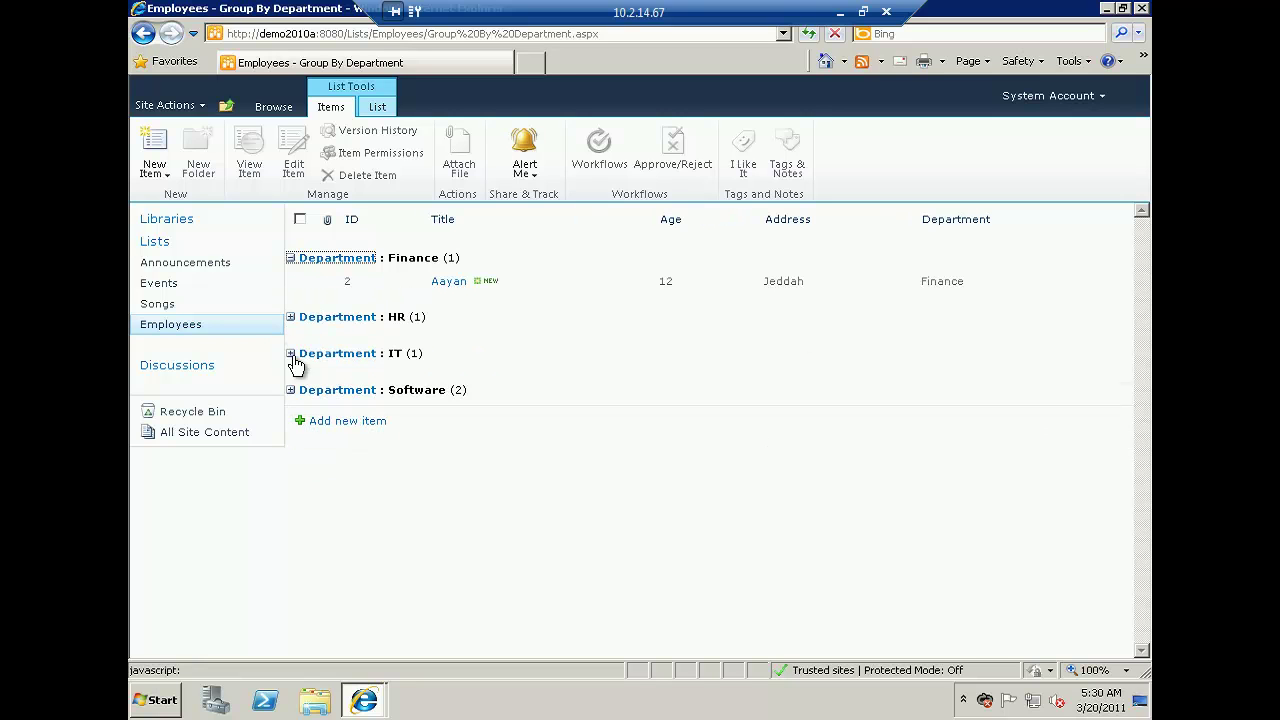
left_click(377, 106)
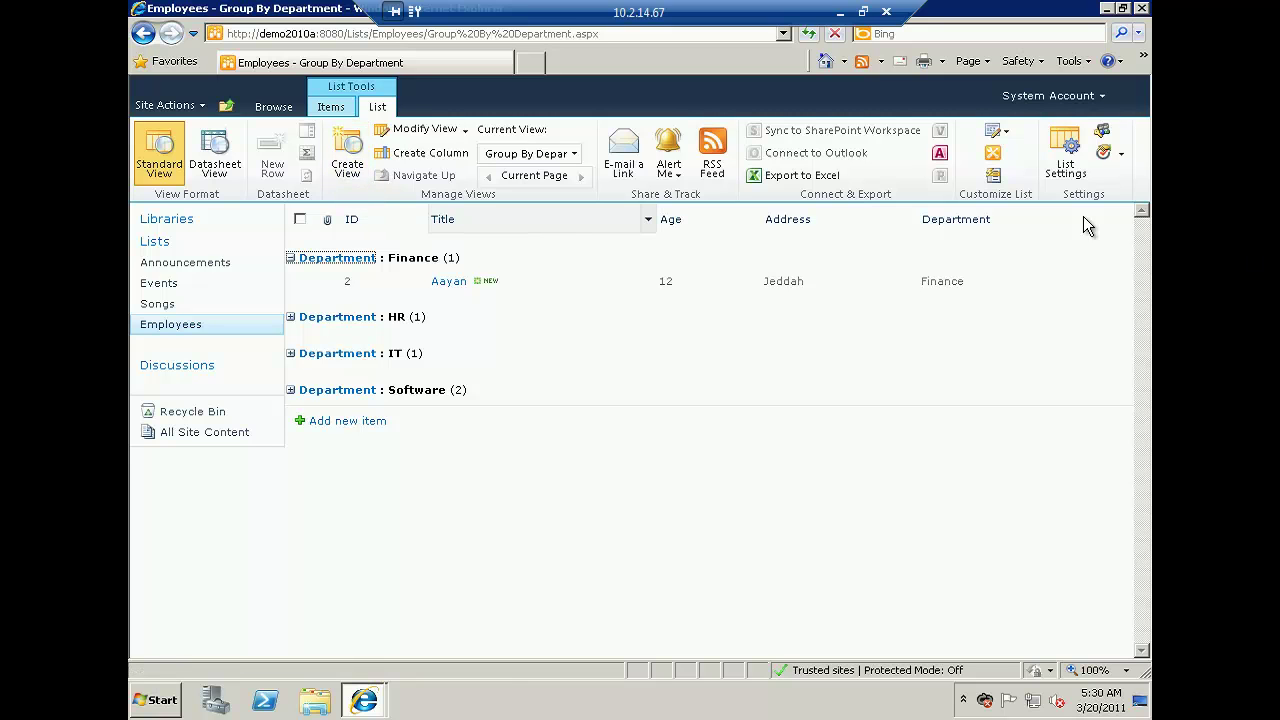
left_click(1071, 150)
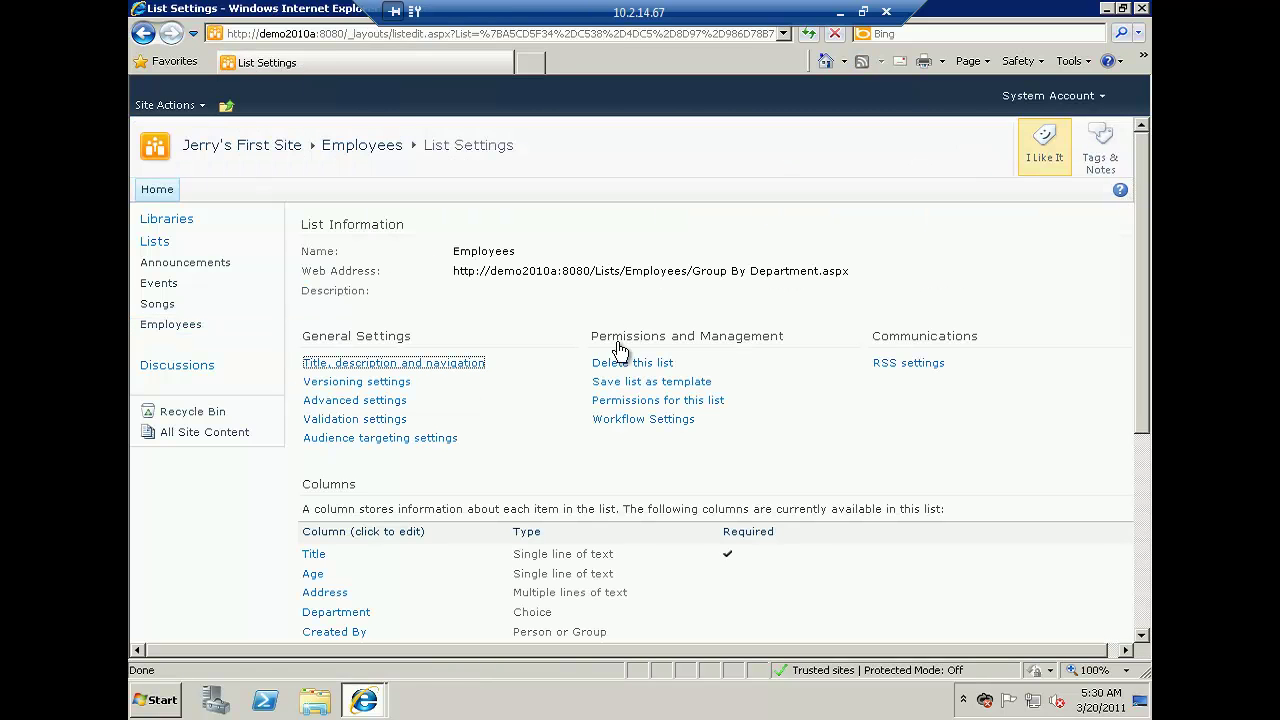
Scroll List Settings to the Views section to confirm Group By Department is the default view
scroll(478, 466, "down", 2)
scroll(335, 425, "down", 2)
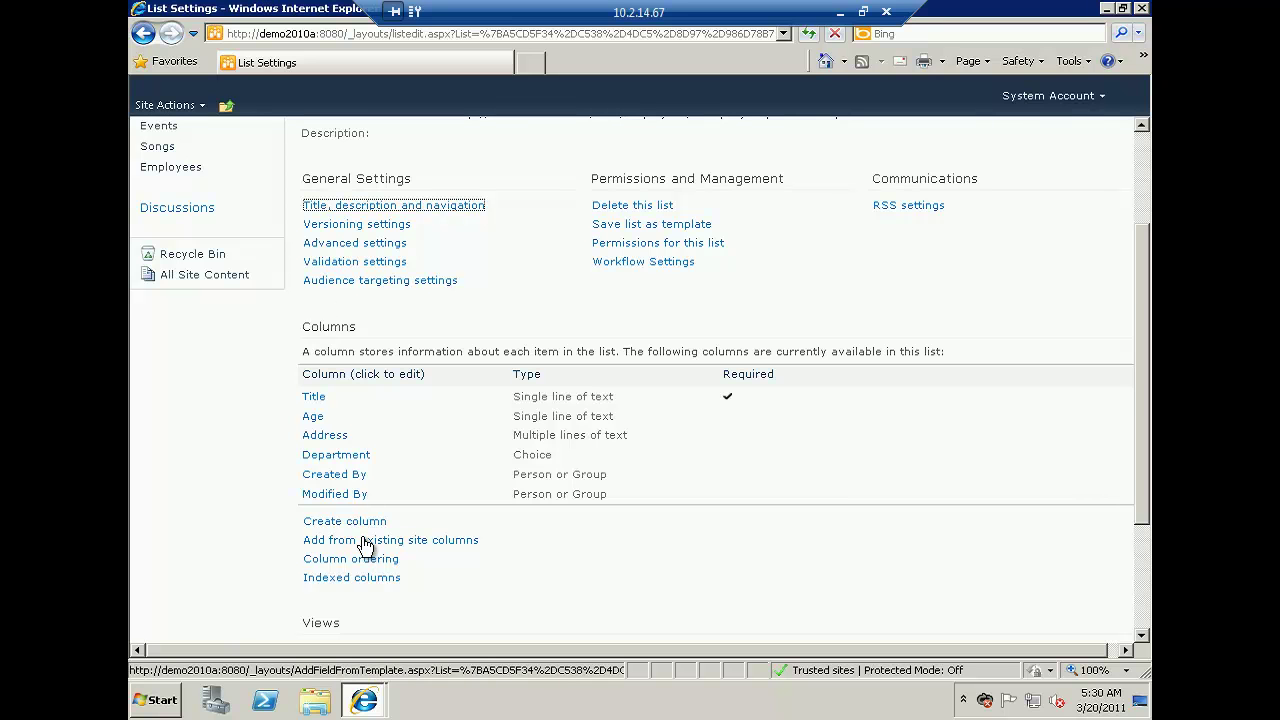
scroll(934, 548, "down", 4)
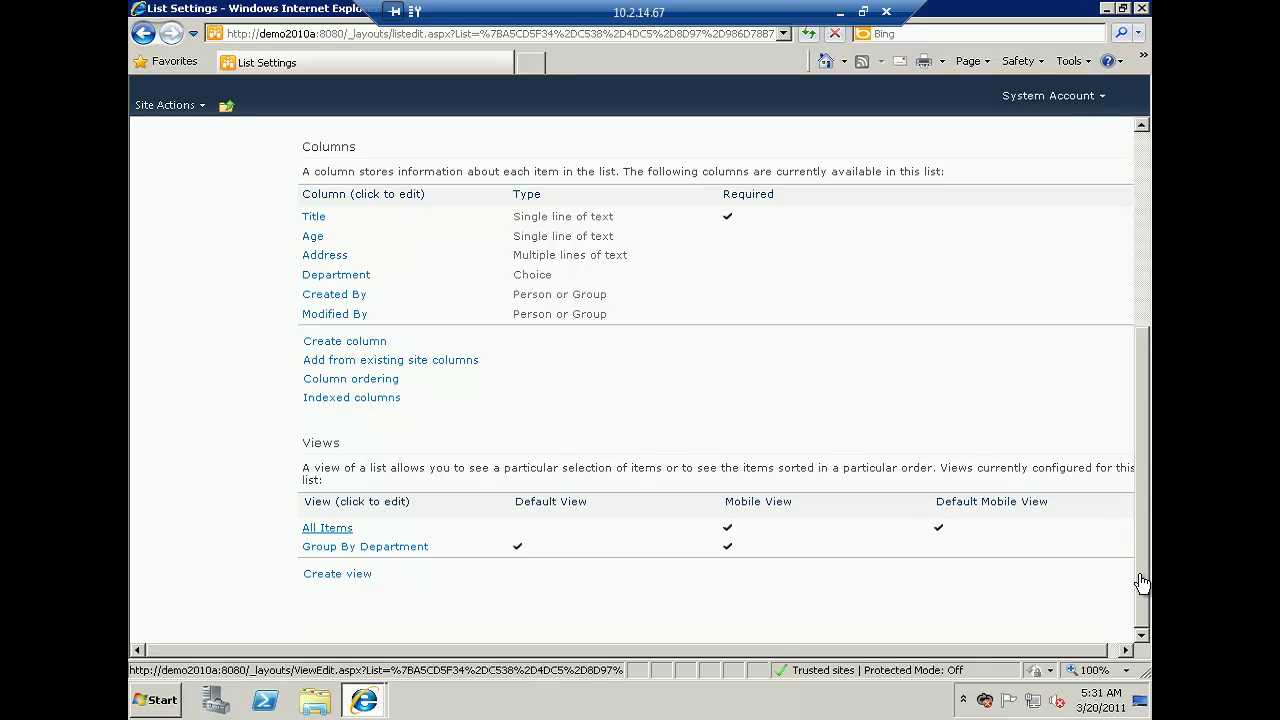
left_click_drag(1138, 389, 1138, 180)
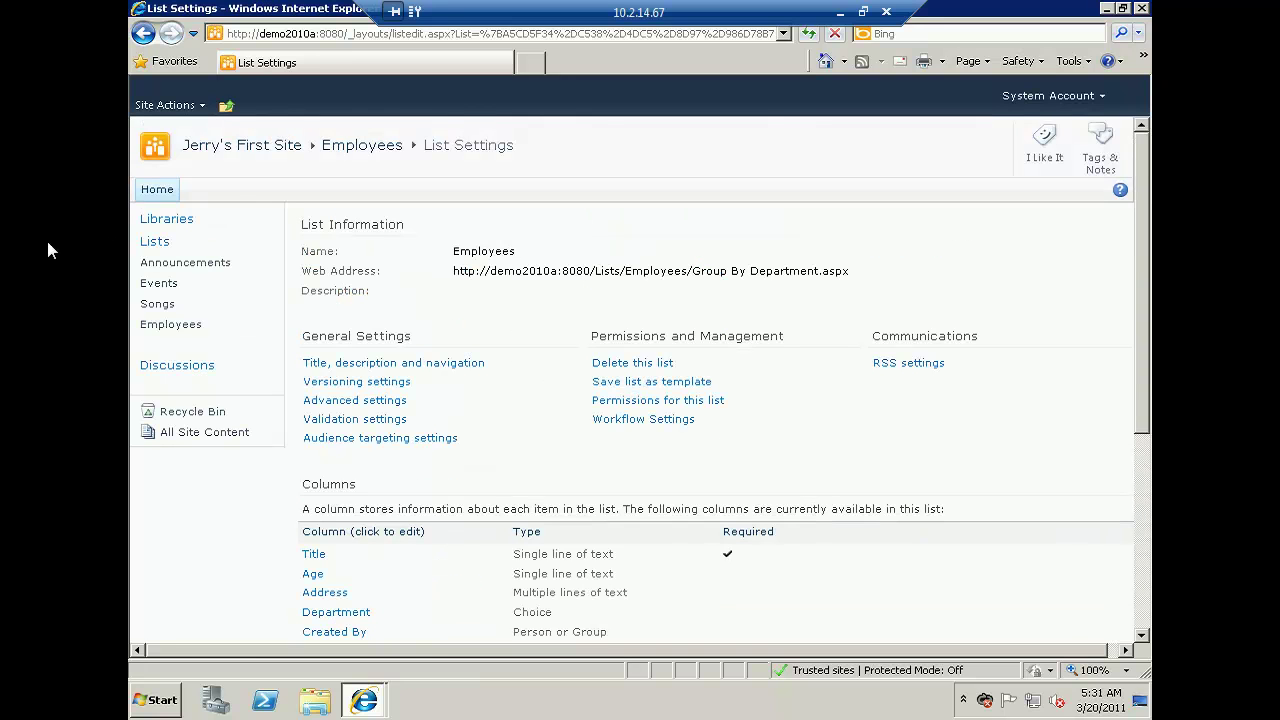
Return to the site home page and minimise the Remote Desktop session
left_click(158, 191)
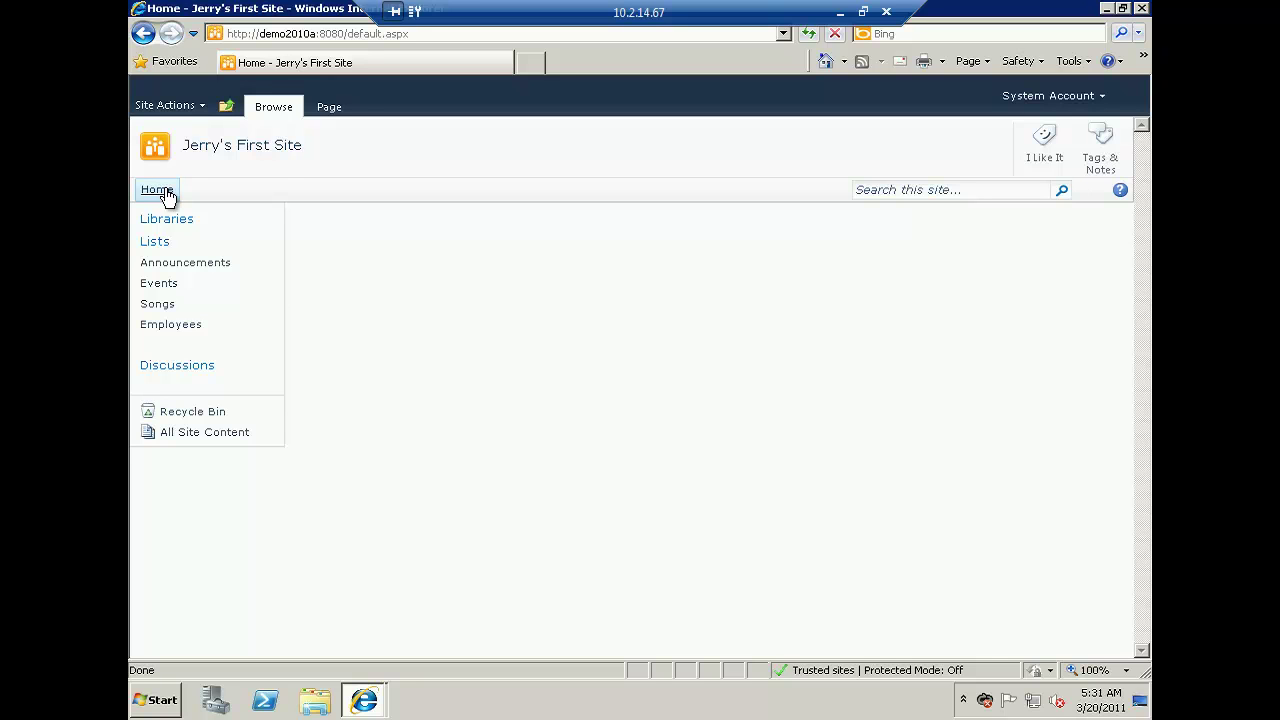
left_click(160, 190)
left_click(841, 12)
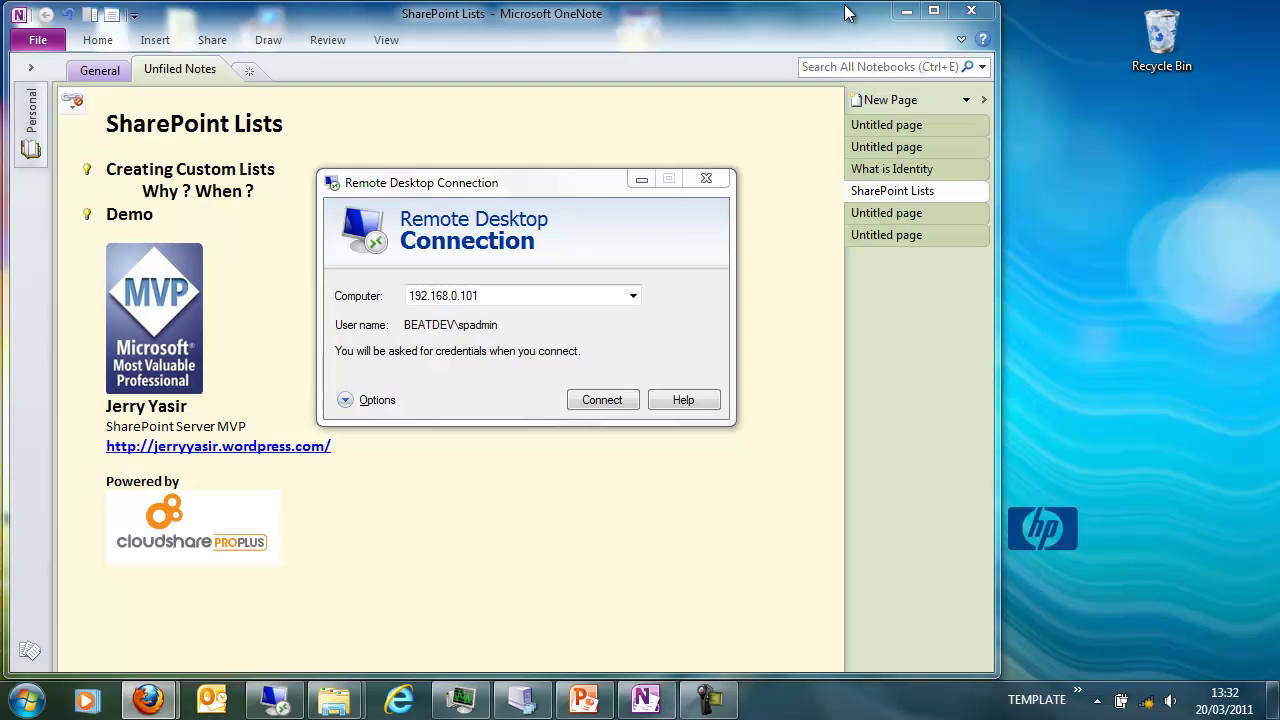